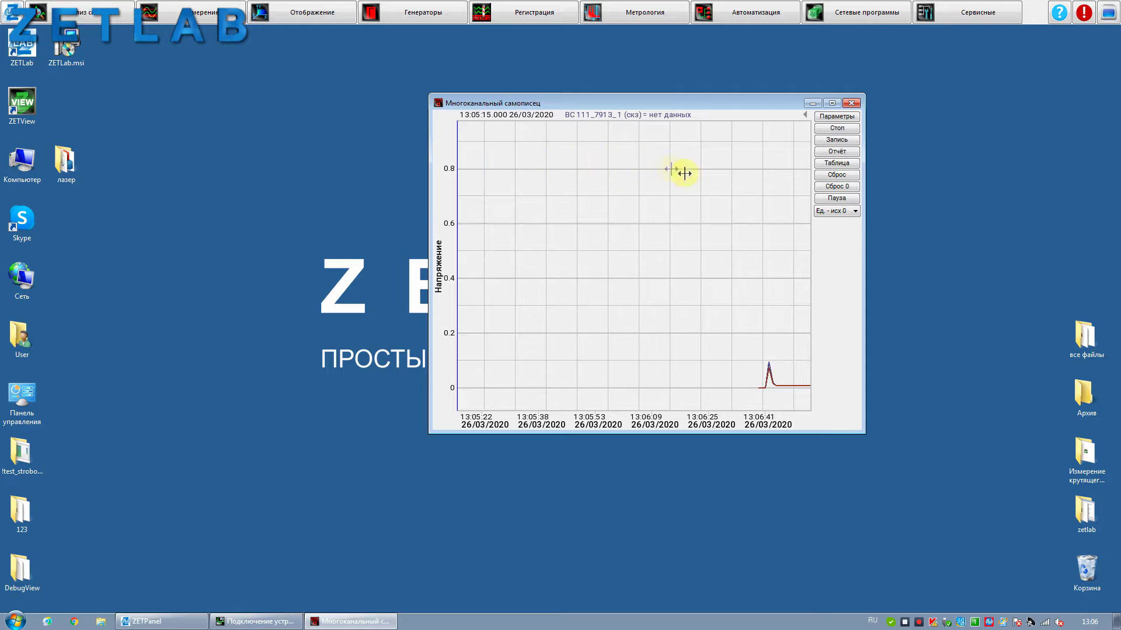
# Open the multichannel recorder's parameter settings and set the number of measured parameters to 2
pyautogui.moveTo(704, 107); pyautogui.dragTo(706, 119)
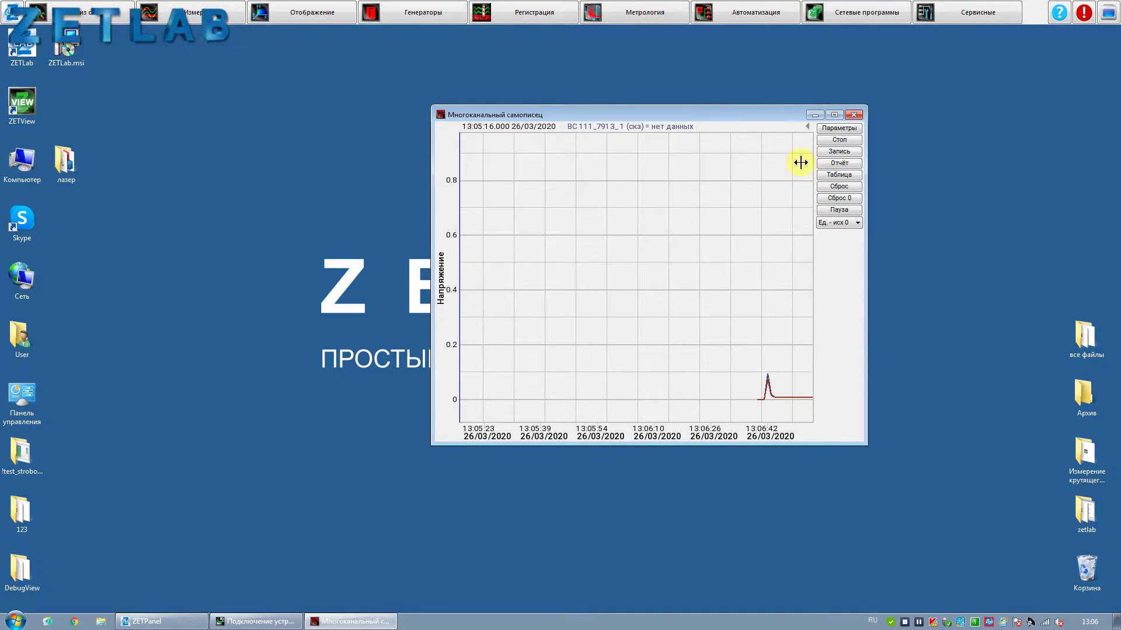
pyautogui.click(838, 129)
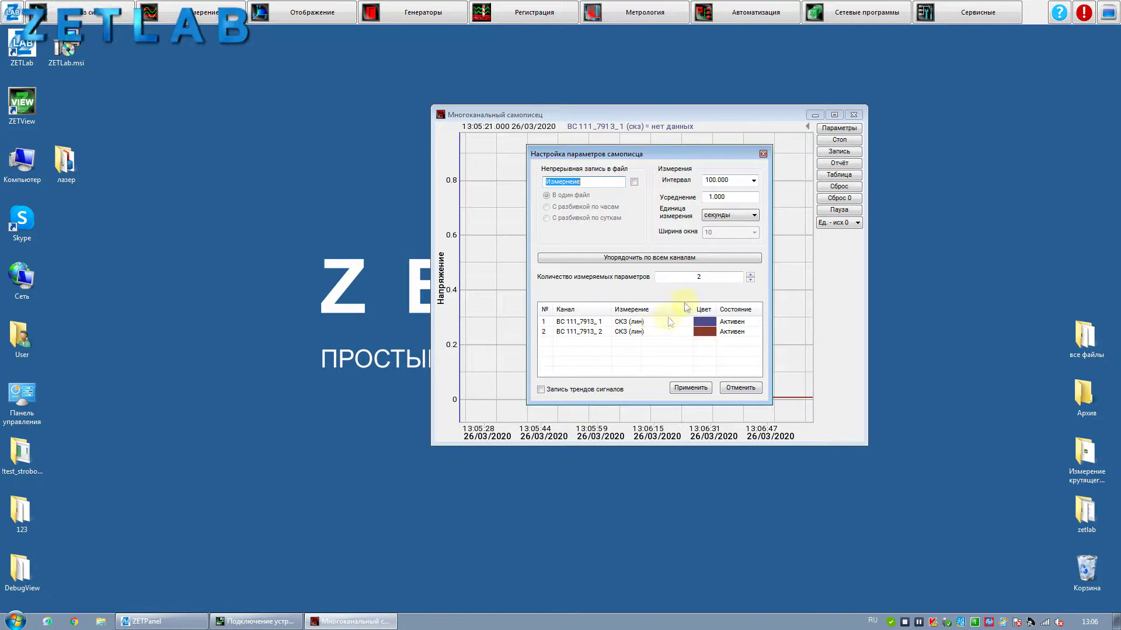
pyautogui.click(723, 278)
pyautogui.click(708, 275)
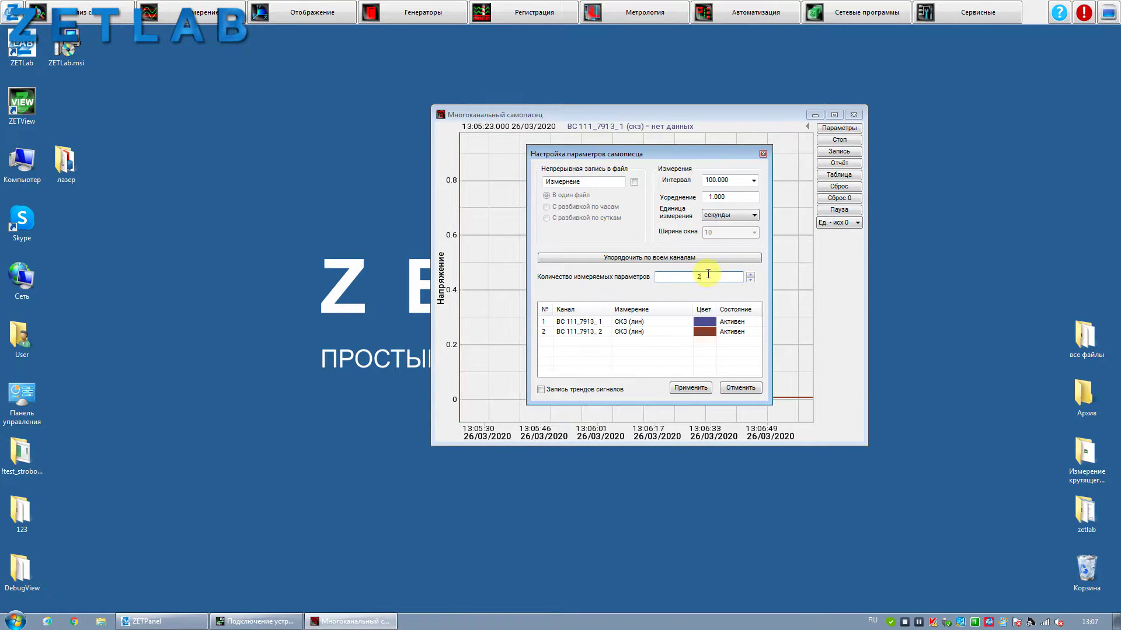
pyautogui.write('2')
pyautogui.click(750, 275)
pyautogui.click(750, 275)
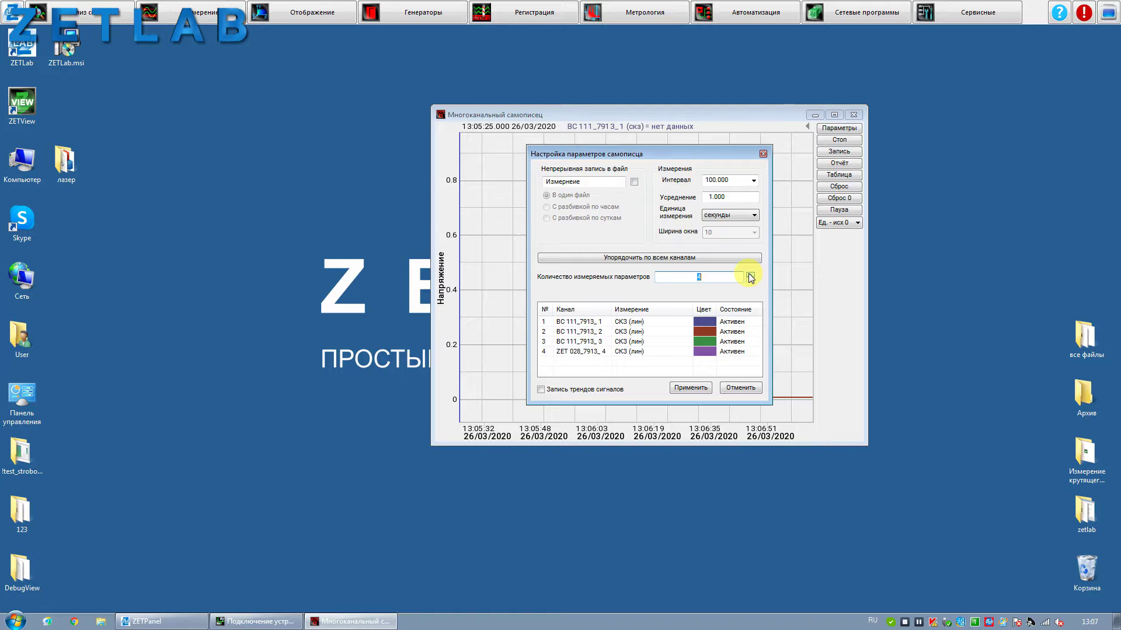
pyautogui.click(750, 279)
pyautogui.click(750, 280)
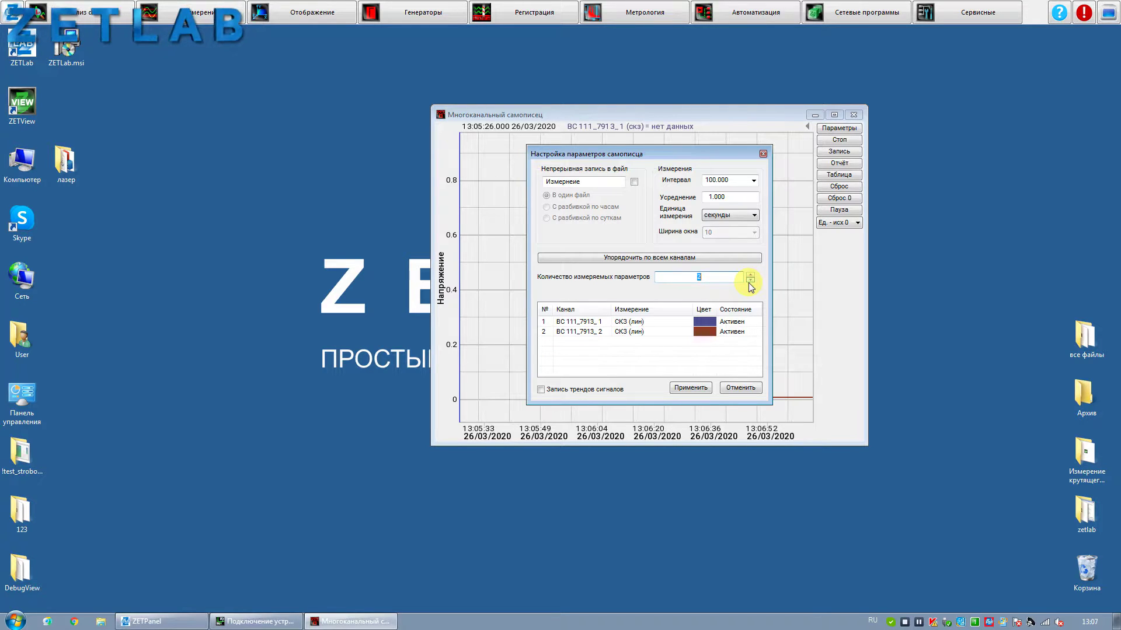
# Open the channel and measurement type choices for the first parameter, BC 111_7913_1, for viewing
pyautogui.click(579, 323)
pyautogui.click(580, 333)
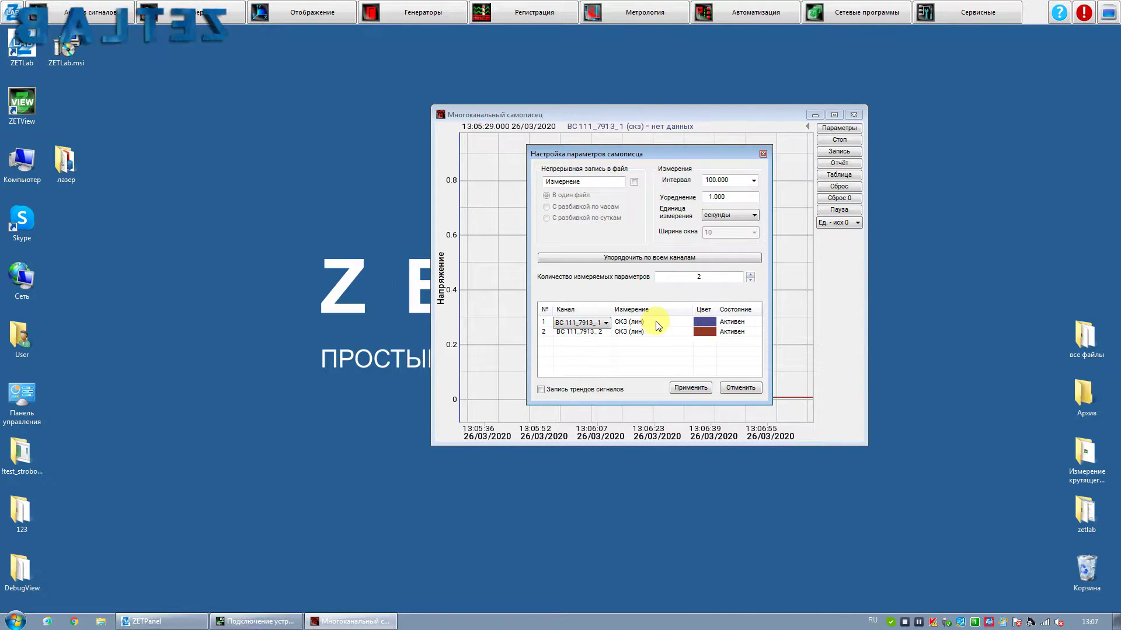
pyautogui.click(655, 323)
pyautogui.click(680, 323)
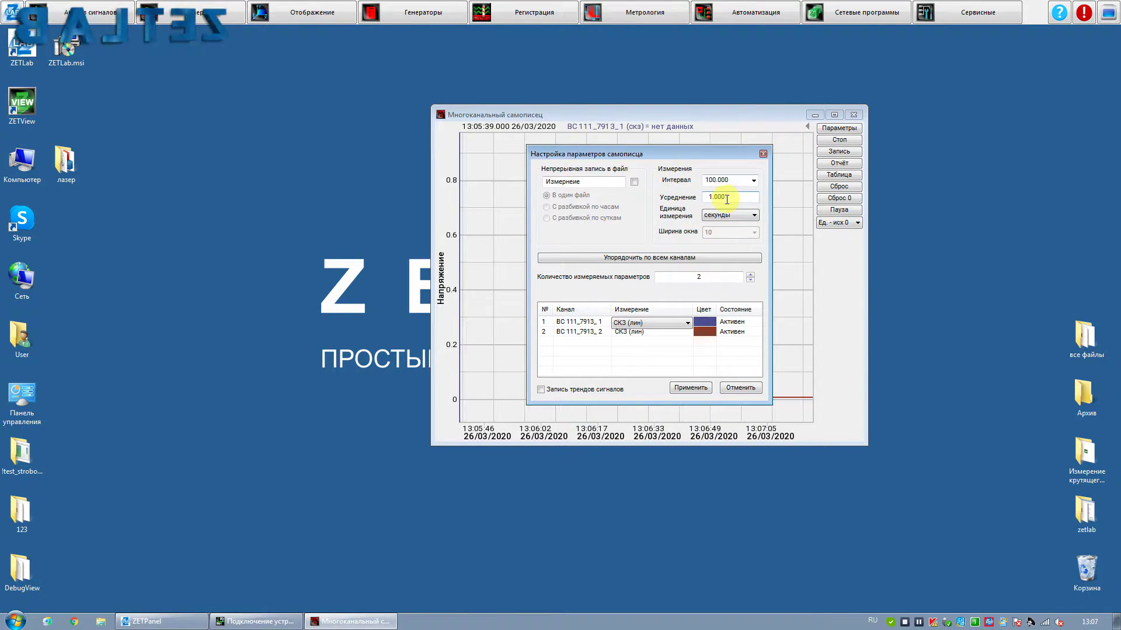
# Choose секунды as the measurement unit and enable continuous recording to a file
pyautogui.click(712, 216)
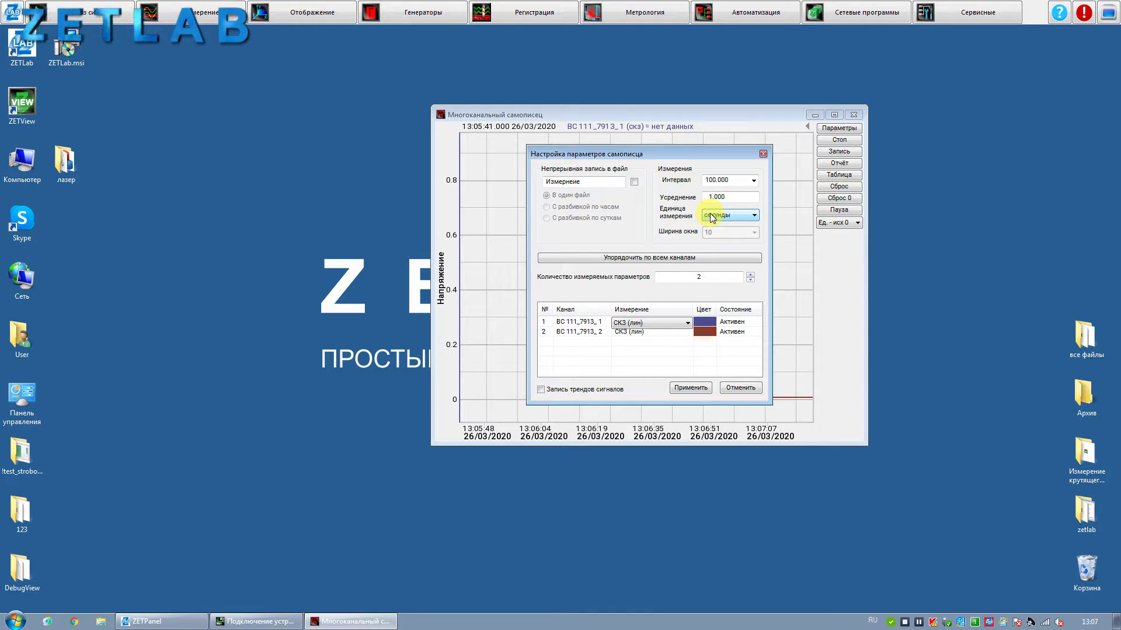
pyautogui.click(720, 217)
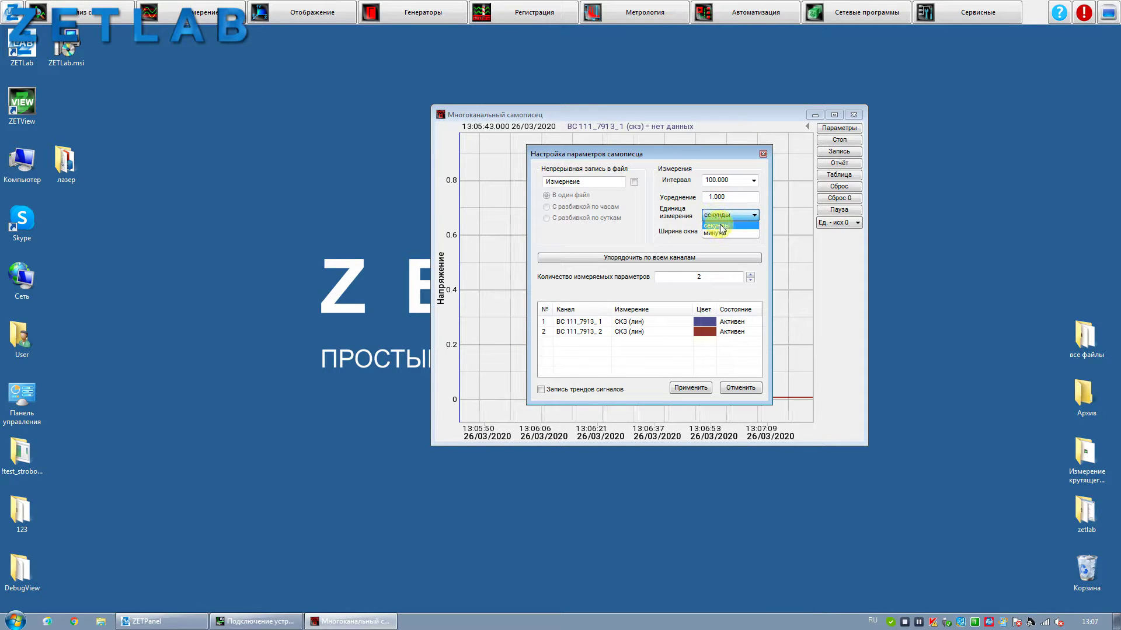
pyautogui.click(724, 226)
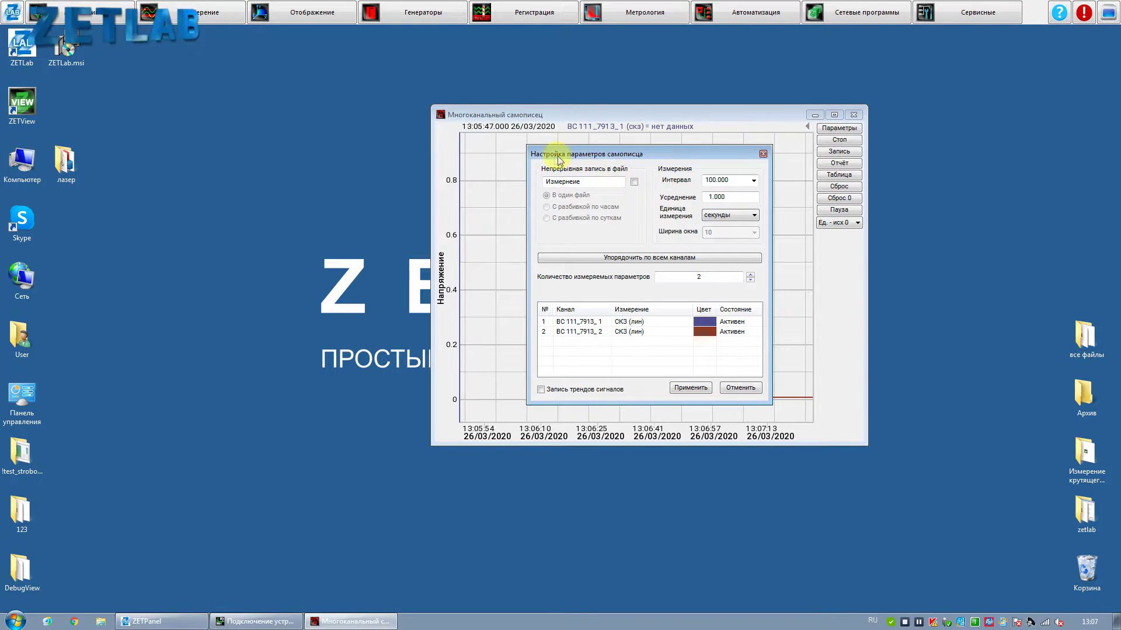
pyautogui.click(634, 183)
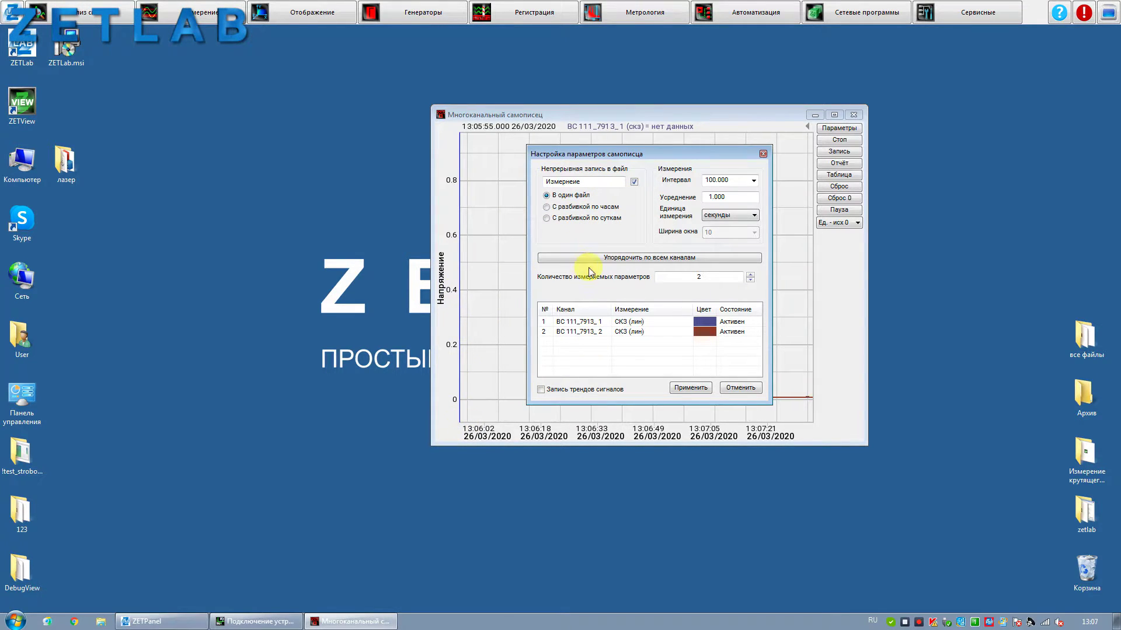
# Open the processing results folder from the user configuration paths and arrange it beside the recorder settings dialog
pyautogui.click(13, 11)
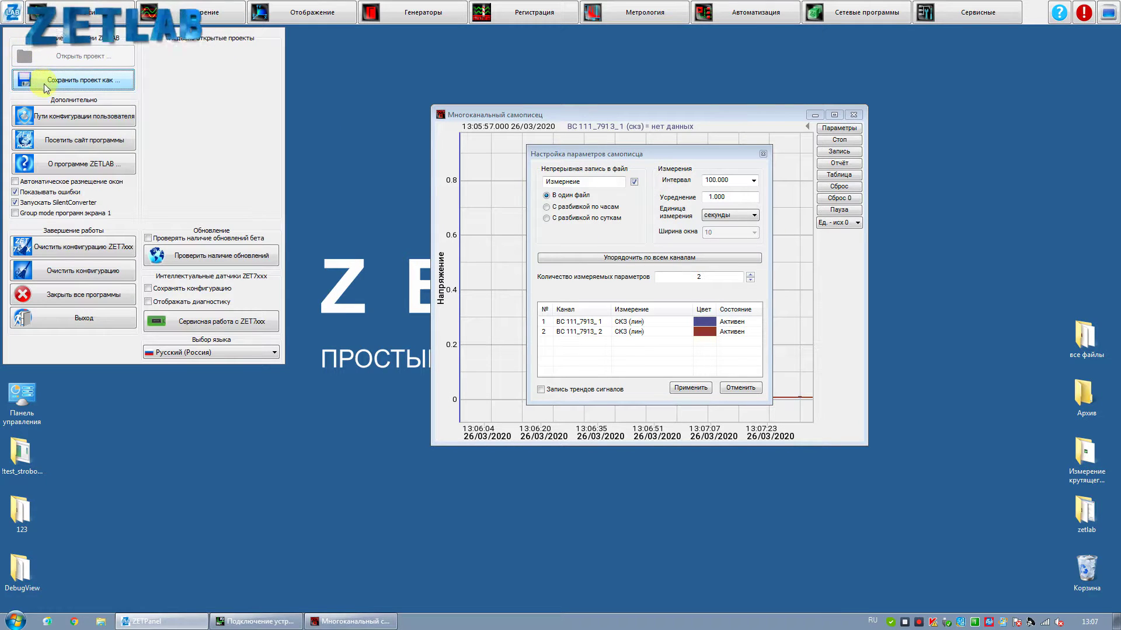
pyautogui.click(57, 115)
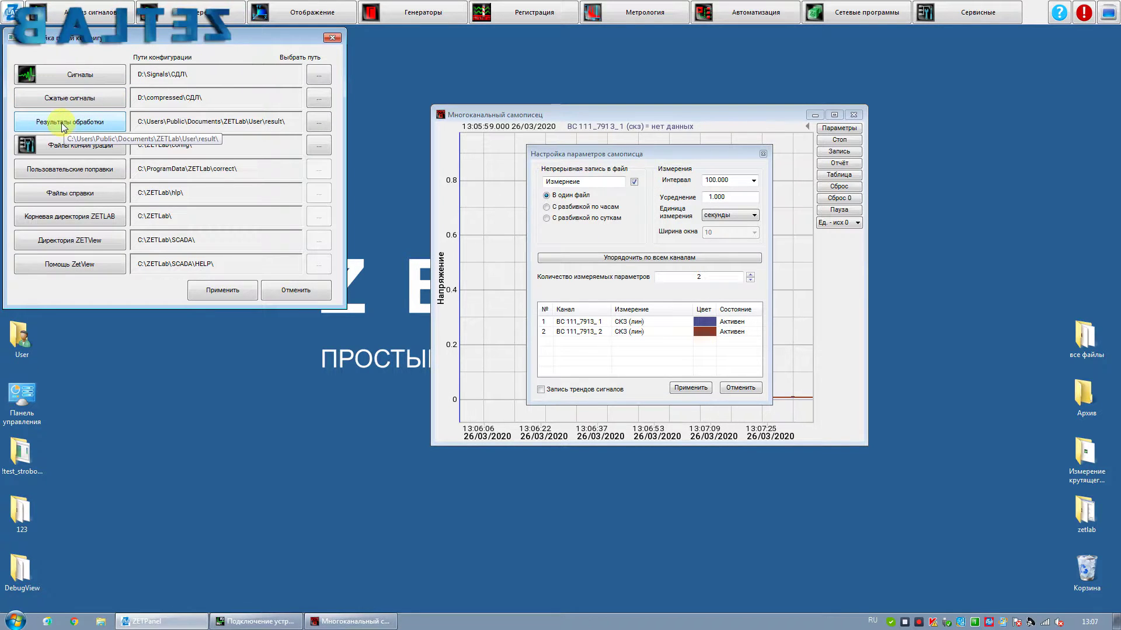
pyautogui.click(66, 125)
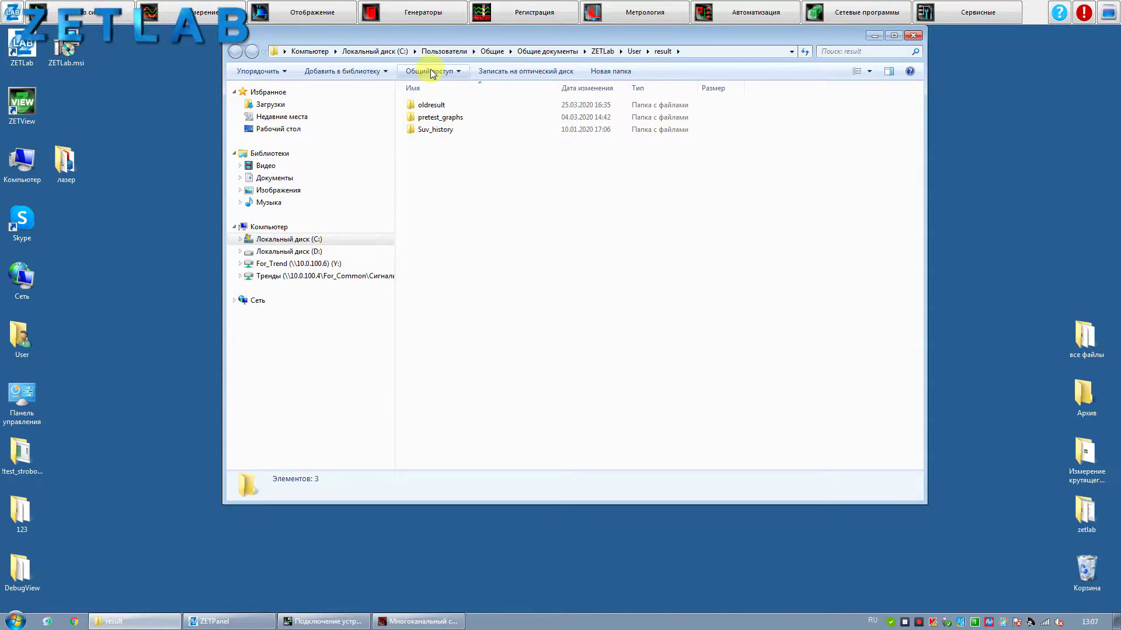
pyautogui.moveTo(471, 36); pyautogui.dragTo(289, 108)
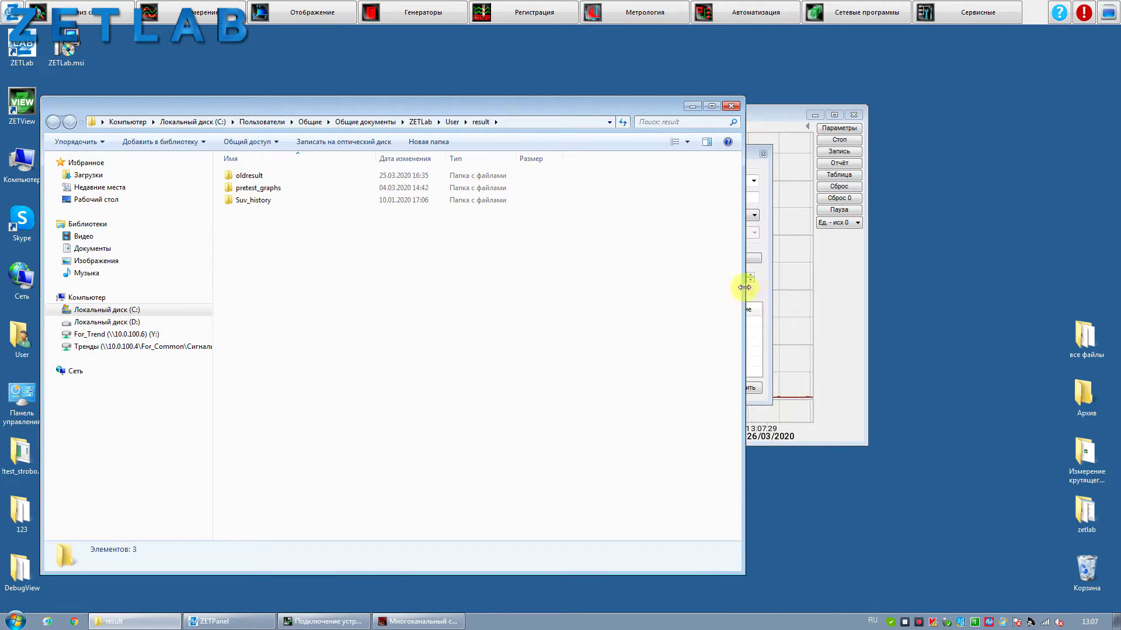
pyautogui.moveTo(743, 288); pyautogui.dragTo(564, 288)
pyautogui.moveTo(655, 155); pyautogui.dragTo(677, 157)
pyautogui.click(310, 265)
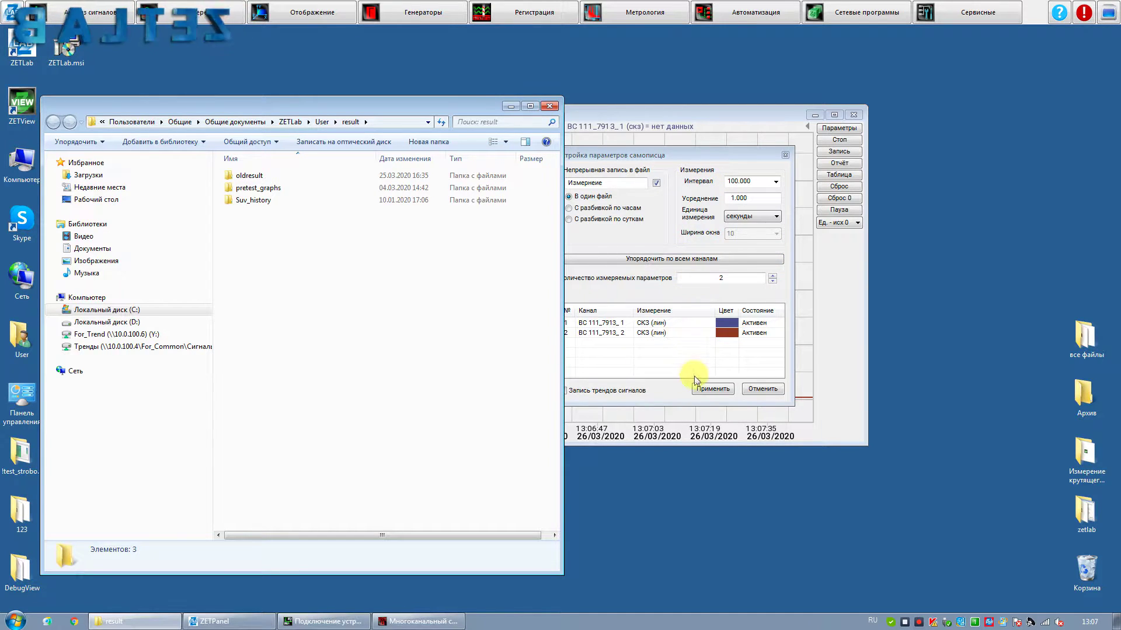
# Apply the recorder settings, select Измернеие.dtu in the result folder, and move the recorder window clear of the folder
pyautogui.click(712, 389)
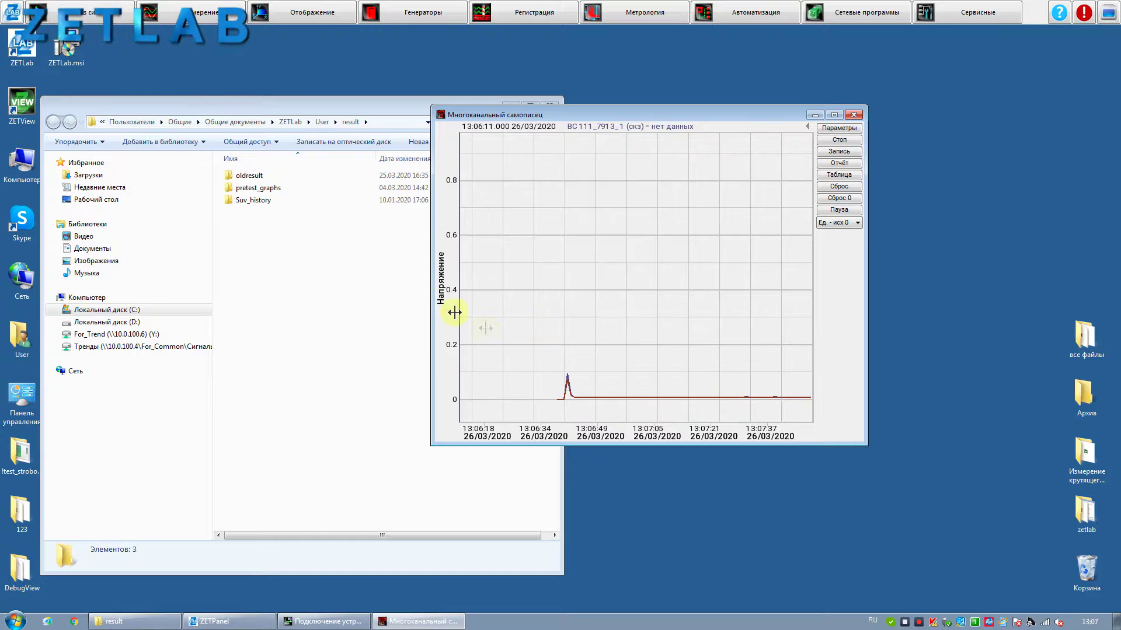
pyautogui.click(257, 213)
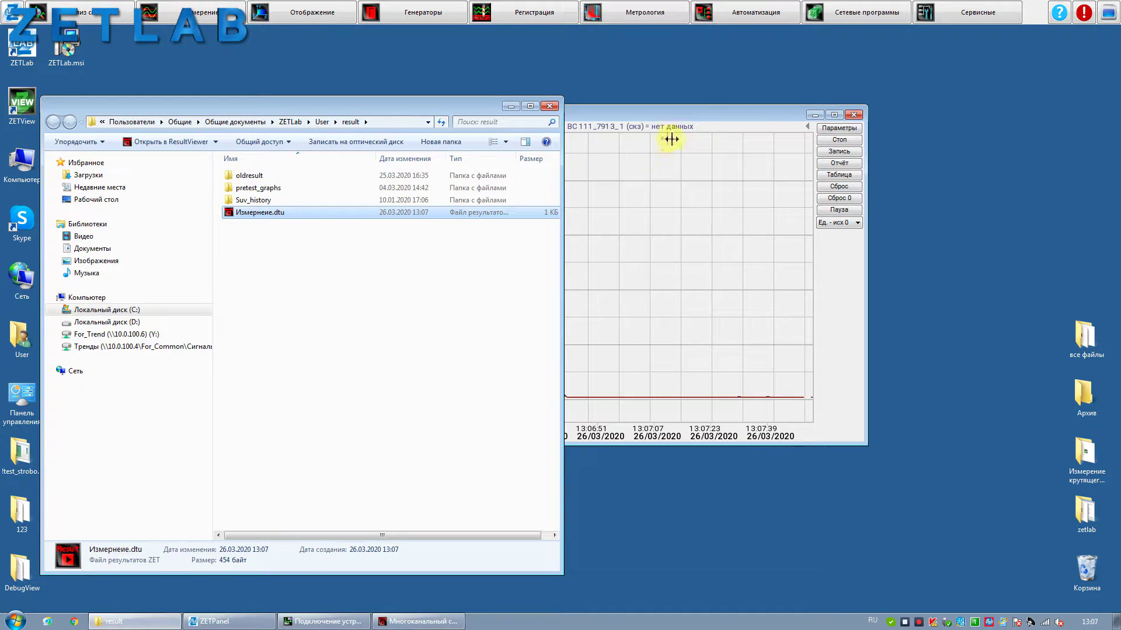
pyautogui.moveTo(685, 119); pyautogui.dragTo(841, 124)
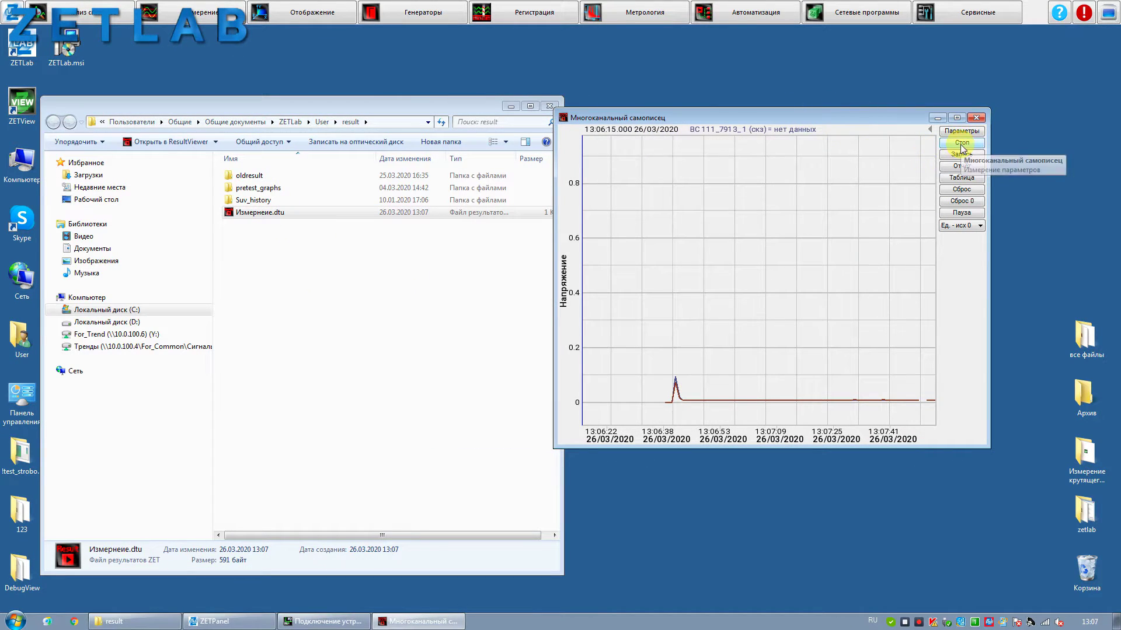
pyautogui.click(331, 211)
pyautogui.click(881, 224)
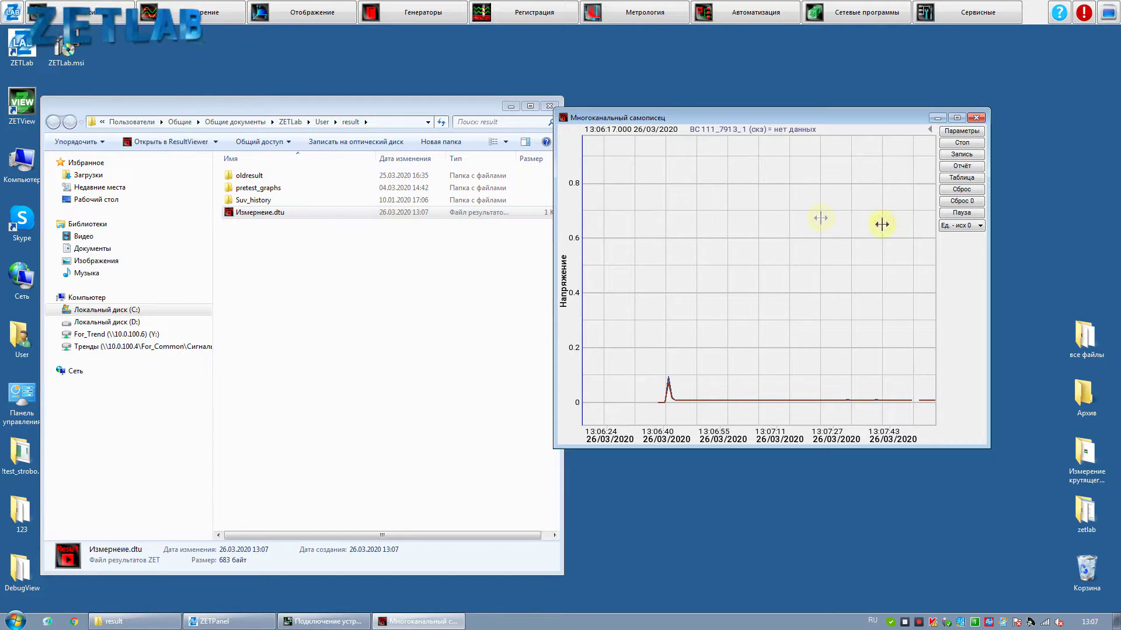
# Save the recorder's current data as Измернеие2.dtx in the result folder
pyautogui.click(961, 155)
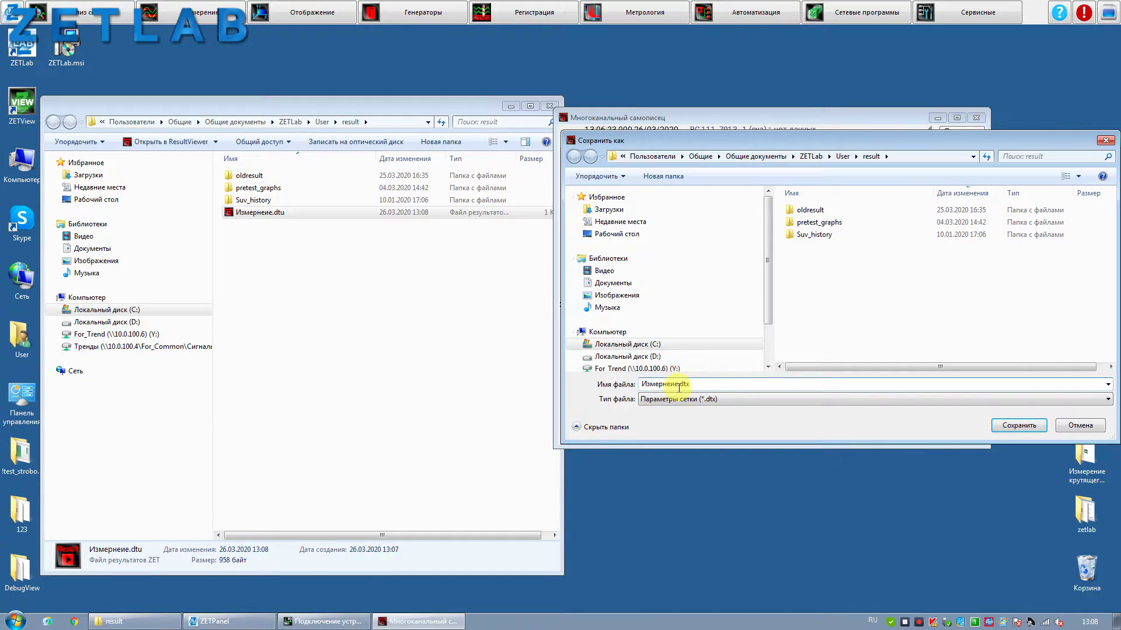
pyautogui.click(1008, 430)
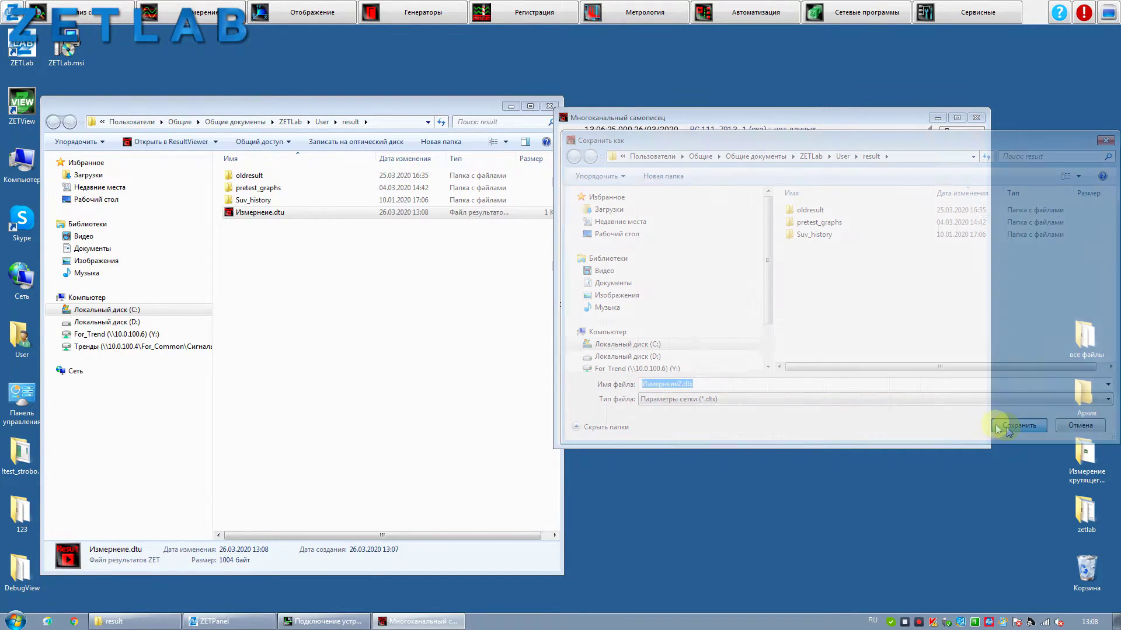
pyautogui.click(298, 231)
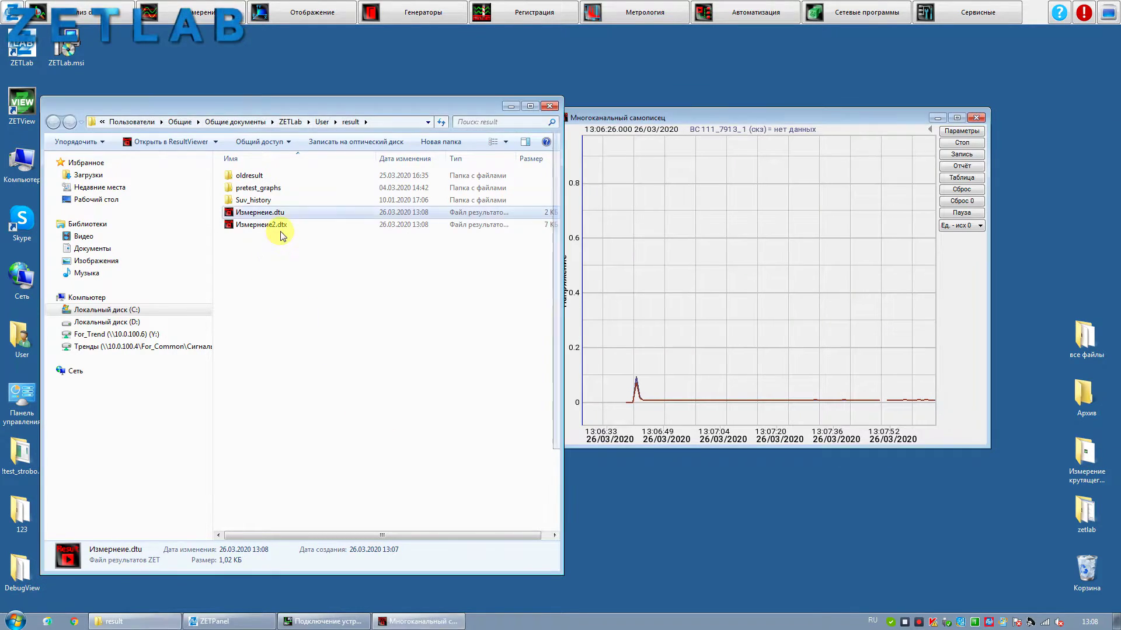
# Show the recorder's value table and adjust the width of its Параметр column
pyautogui.click(954, 179)
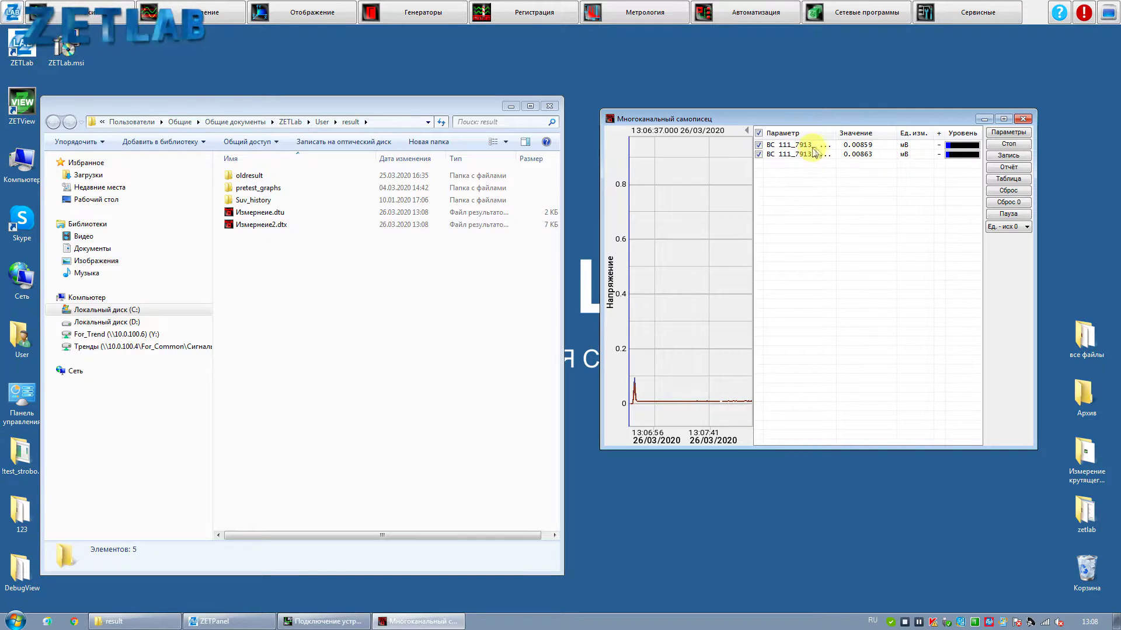
pyautogui.doubleClick(836, 136)
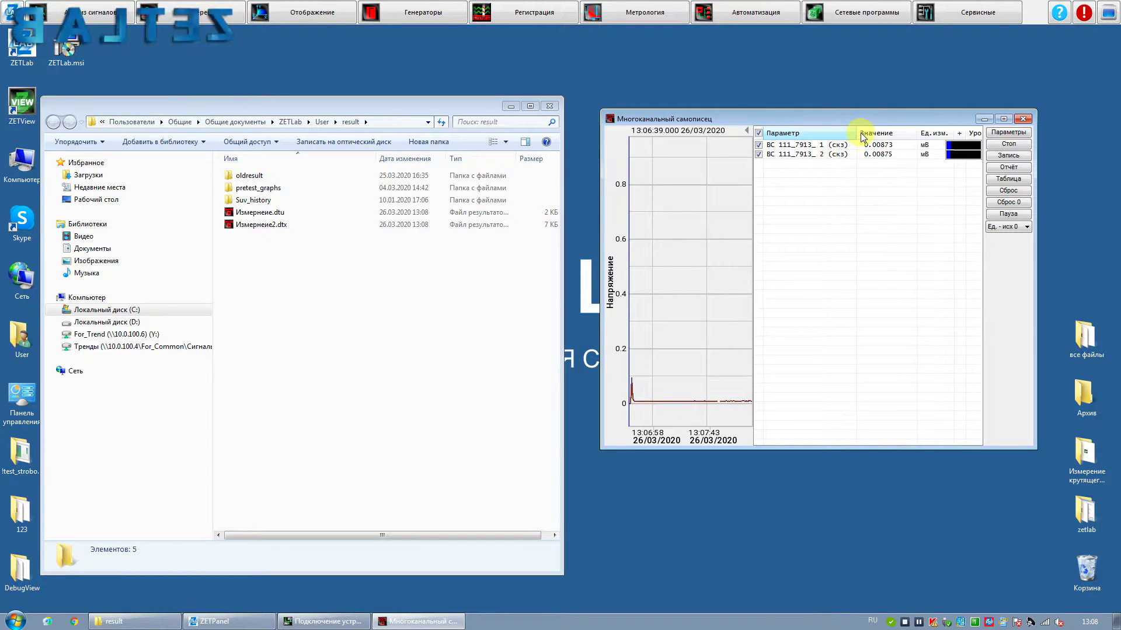
pyautogui.moveTo(859, 133); pyautogui.dragTo(850, 140)
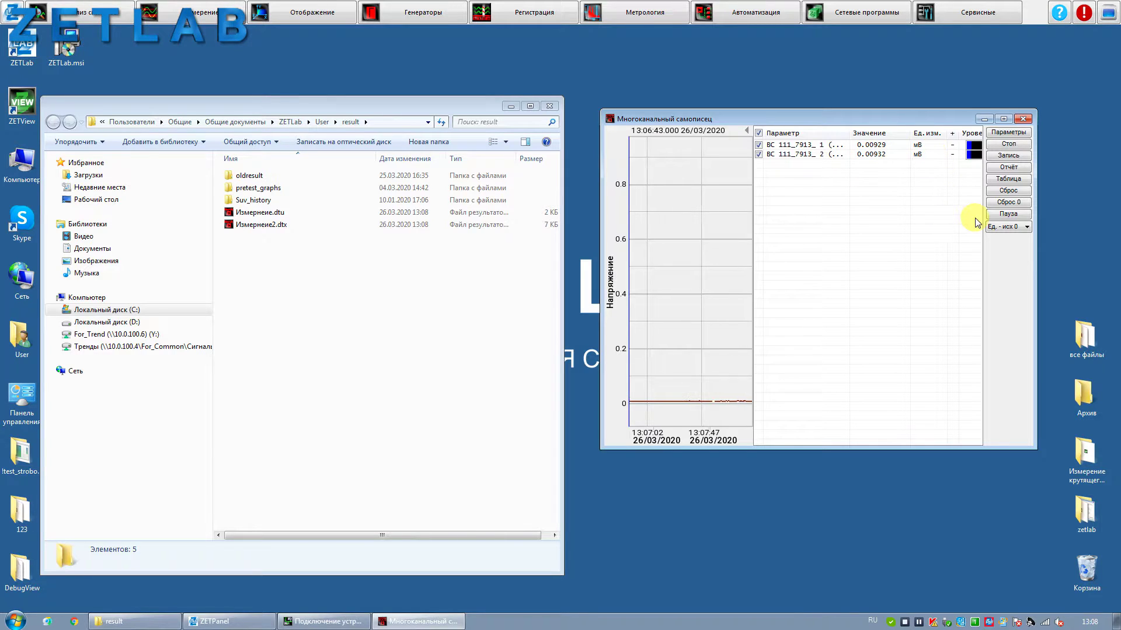
# Switch the table's unit mode to Ед. - исх 1, back to Ед. - исх 0, and again to Ед. - исх 1
pyautogui.click(1008, 228)
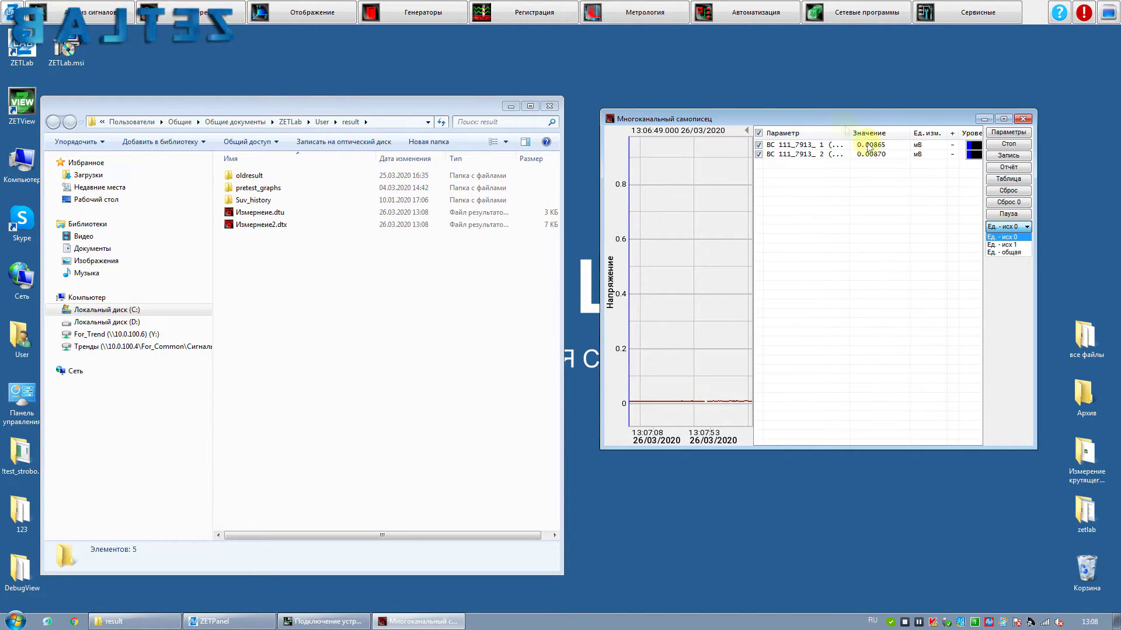
pyautogui.click(1002, 244)
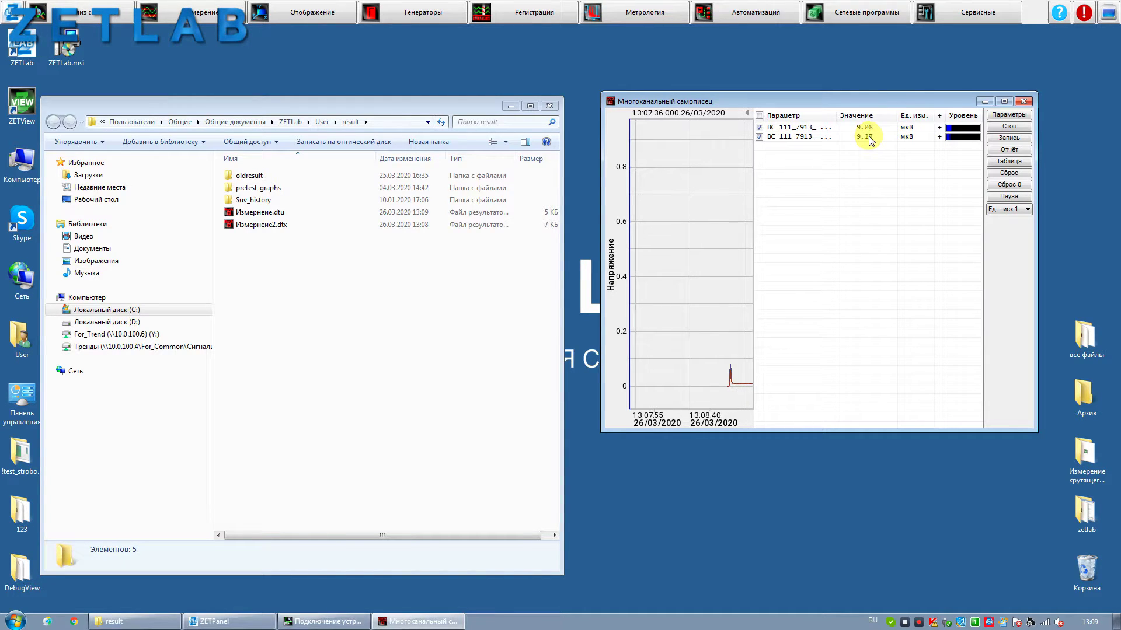
pyautogui.click(1027, 209)
pyautogui.click(1026, 219)
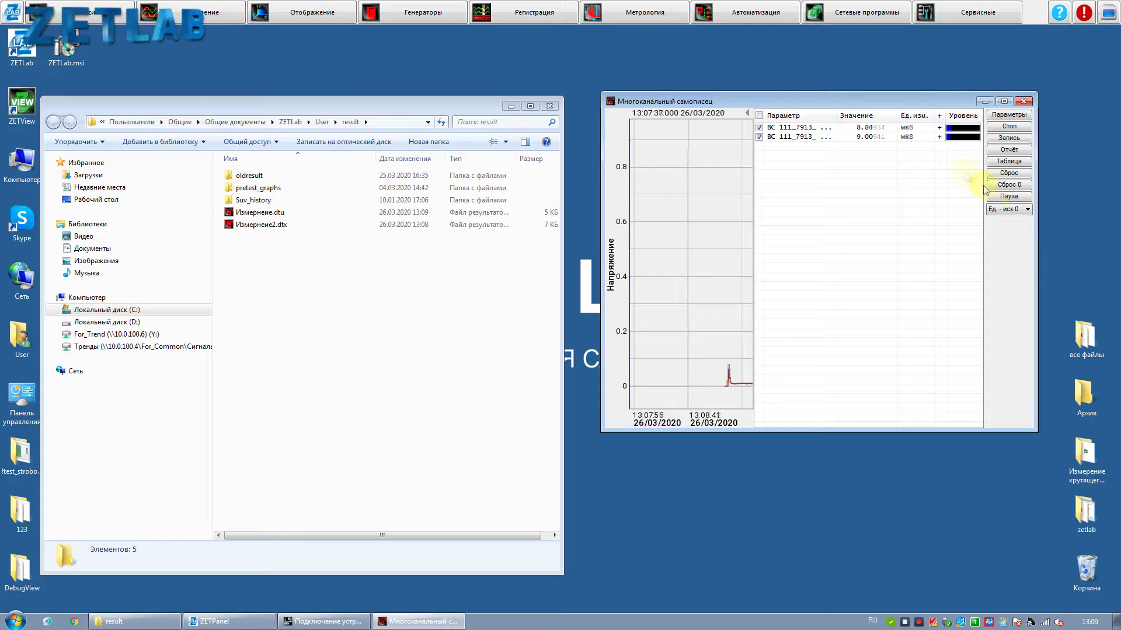
pyautogui.click(1020, 210)
pyautogui.click(1003, 227)
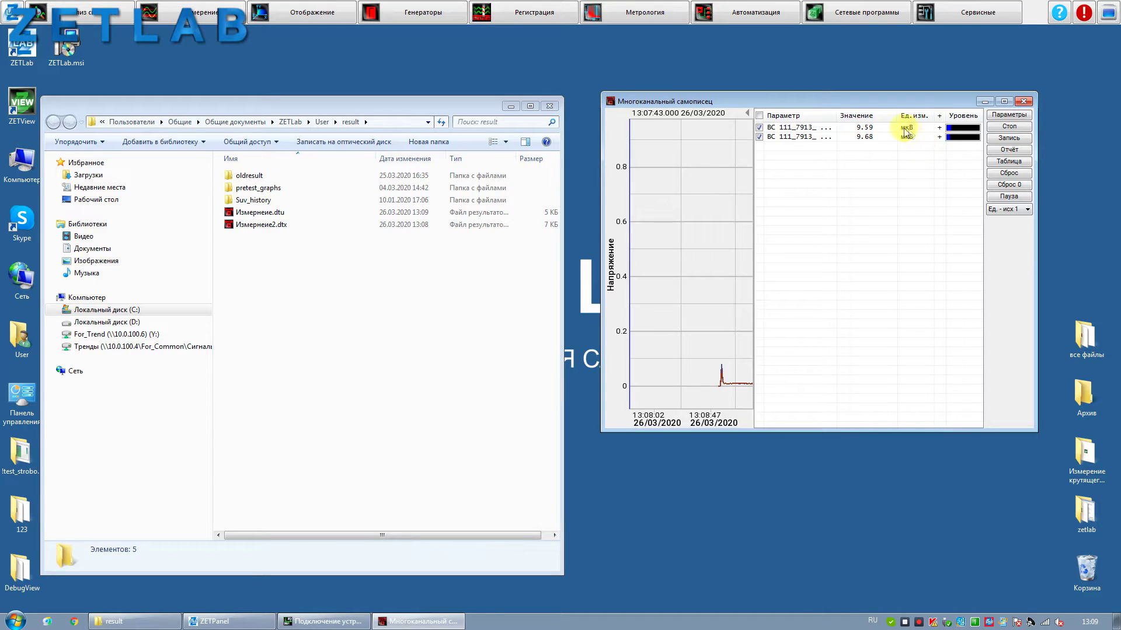
# Set the unit mode to Ед. - общая and hide the value table
pyautogui.click(995, 208)
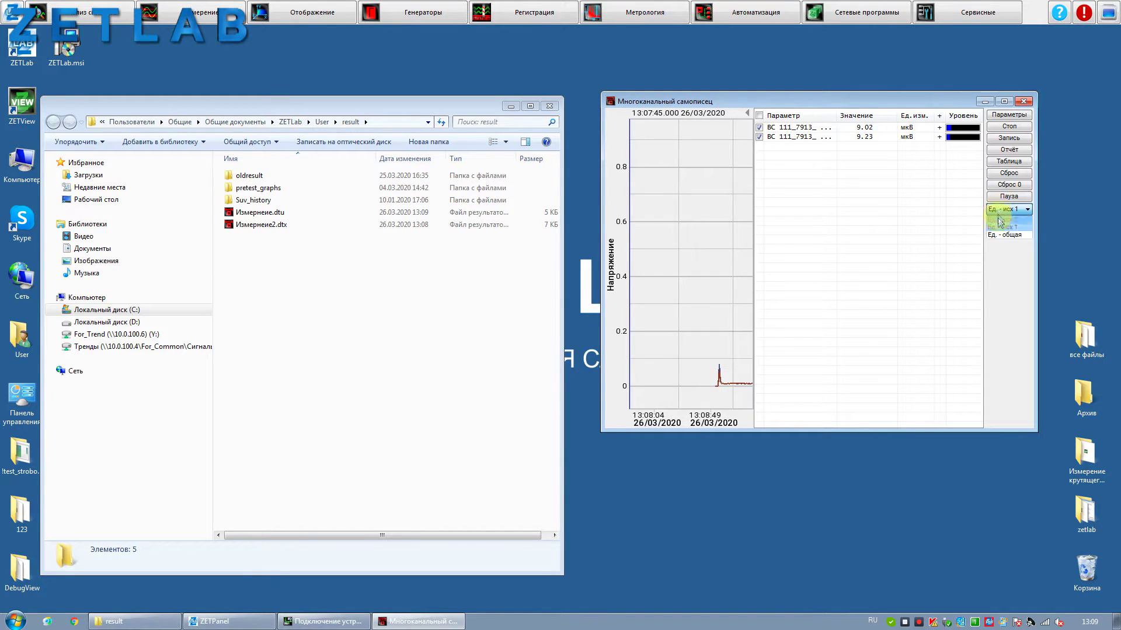
pyautogui.click(1004, 234)
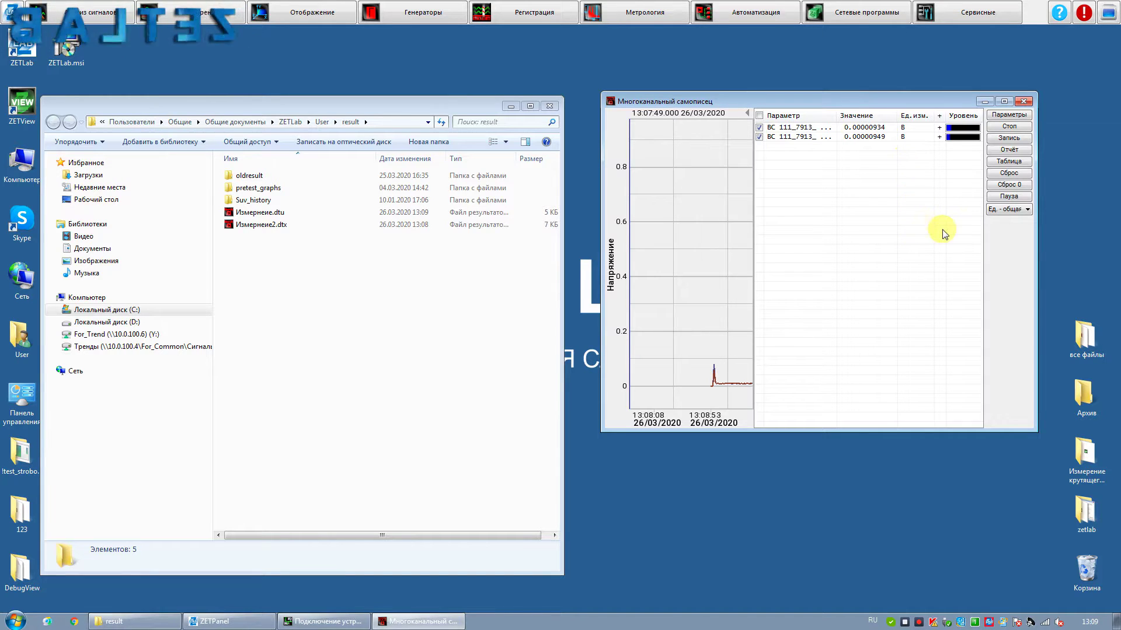
pyautogui.click(1002, 163)
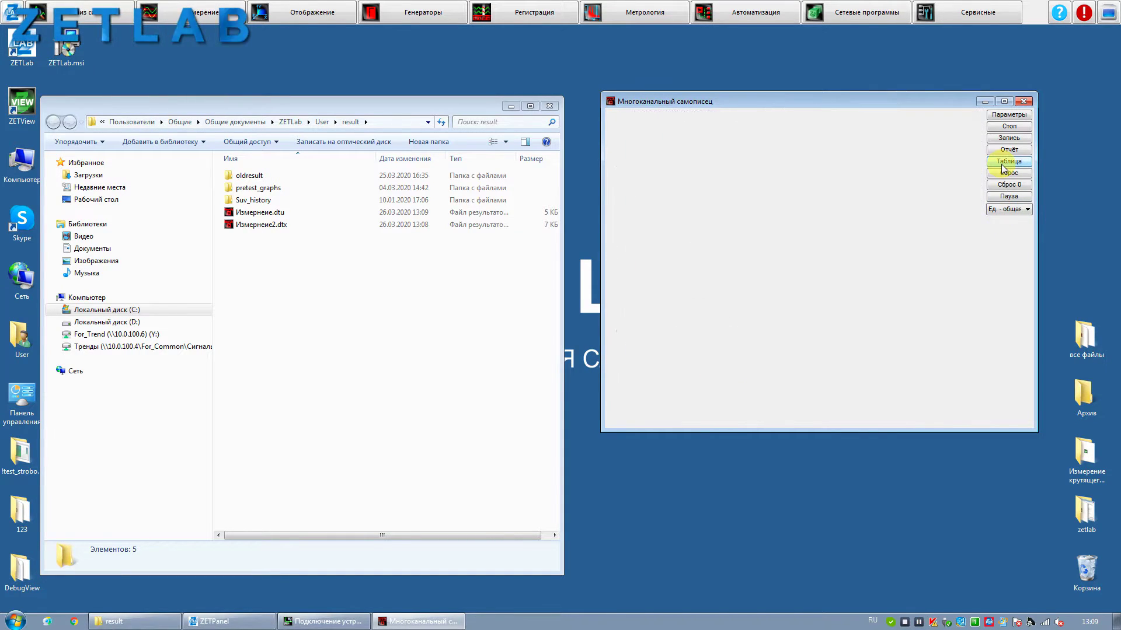
# Pause the recorder and clear its graph with the zeroing reset Сброс 0
pyautogui.click(1009, 196)
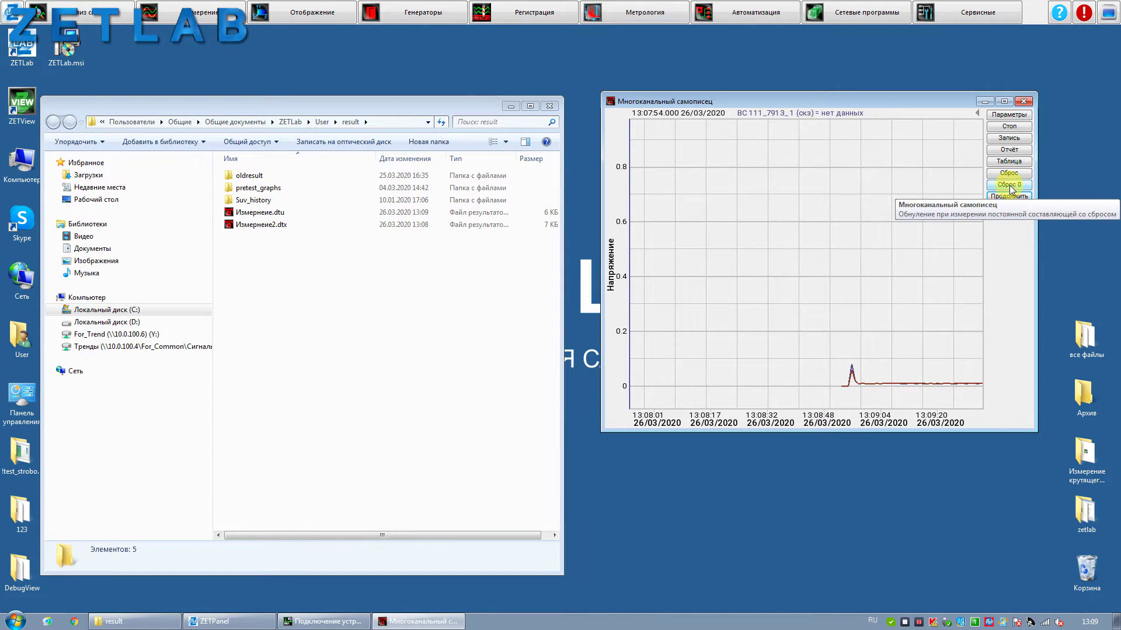
pyautogui.click(1010, 184)
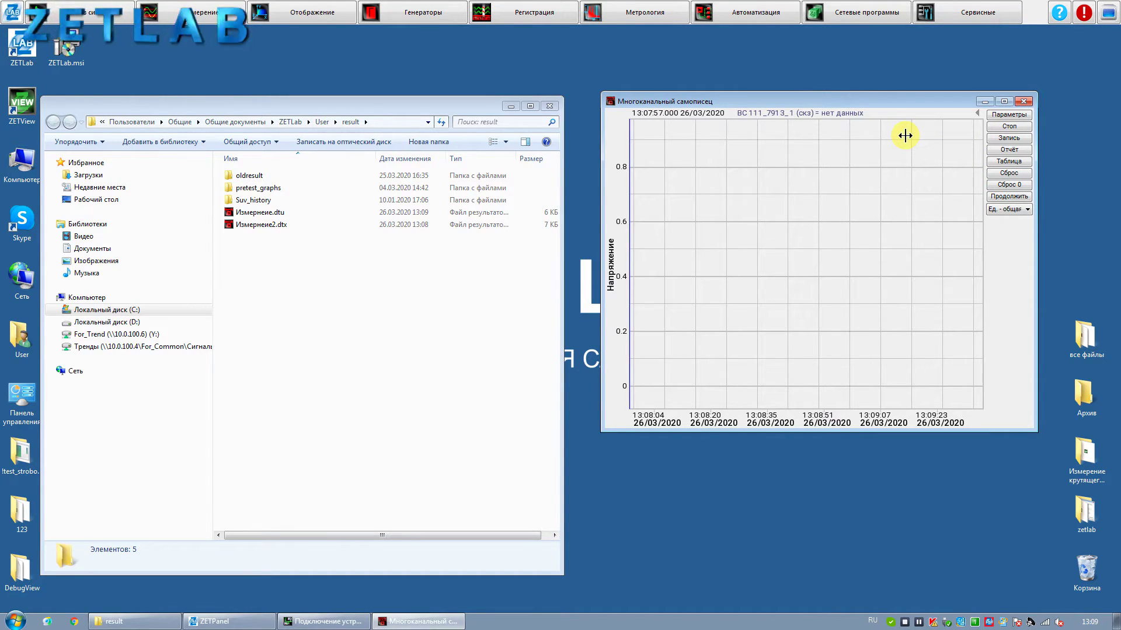
# Close the recorder and the result folder window, and open the multichannel oscilloscope (Многоканальный осциллограф)
pyautogui.click(1022, 102)
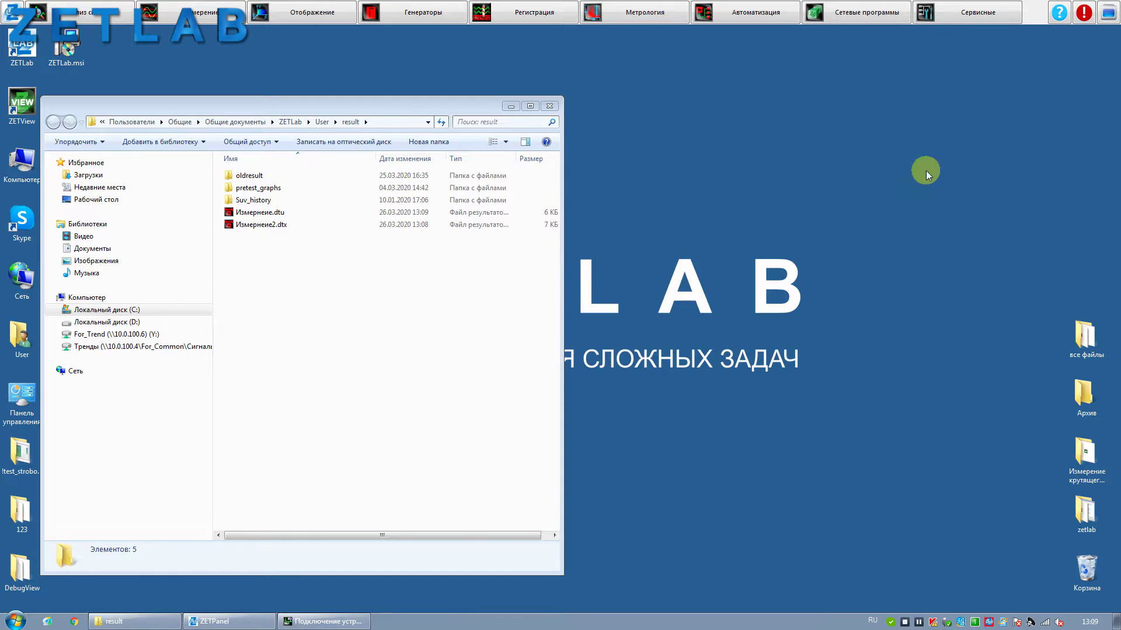
pyautogui.click(548, 107)
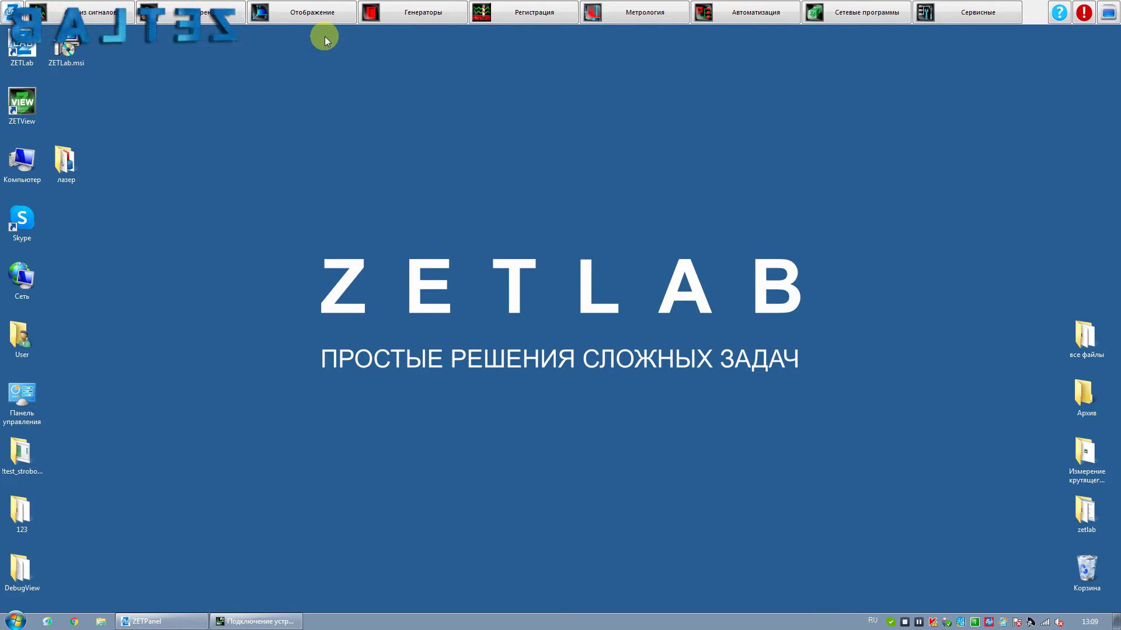
pyautogui.click(309, 16)
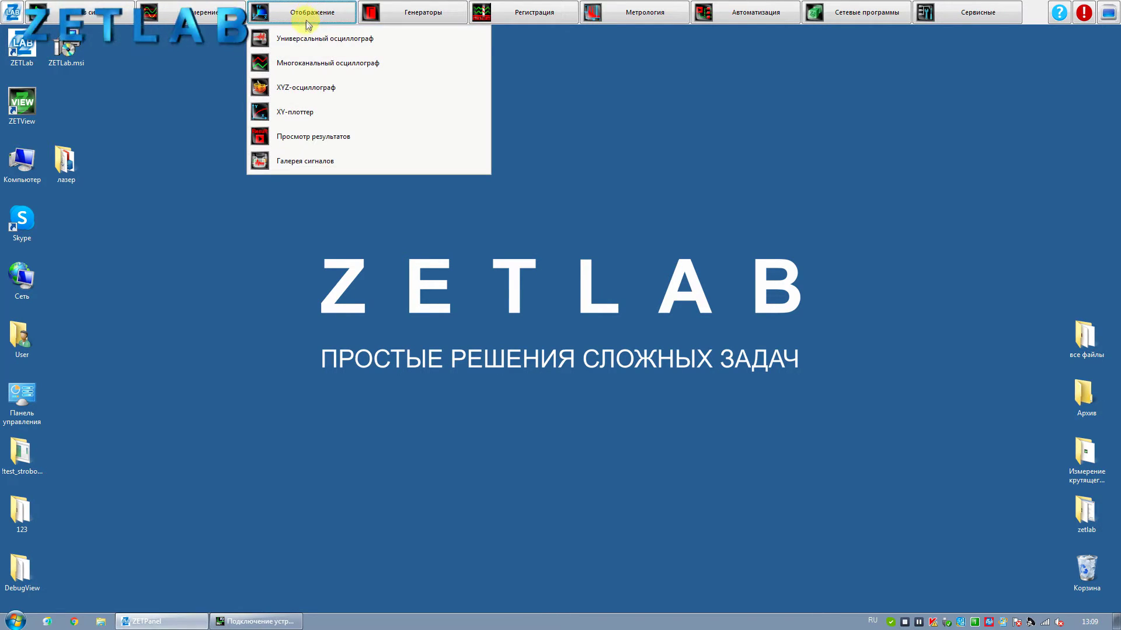
pyautogui.click(318, 62)
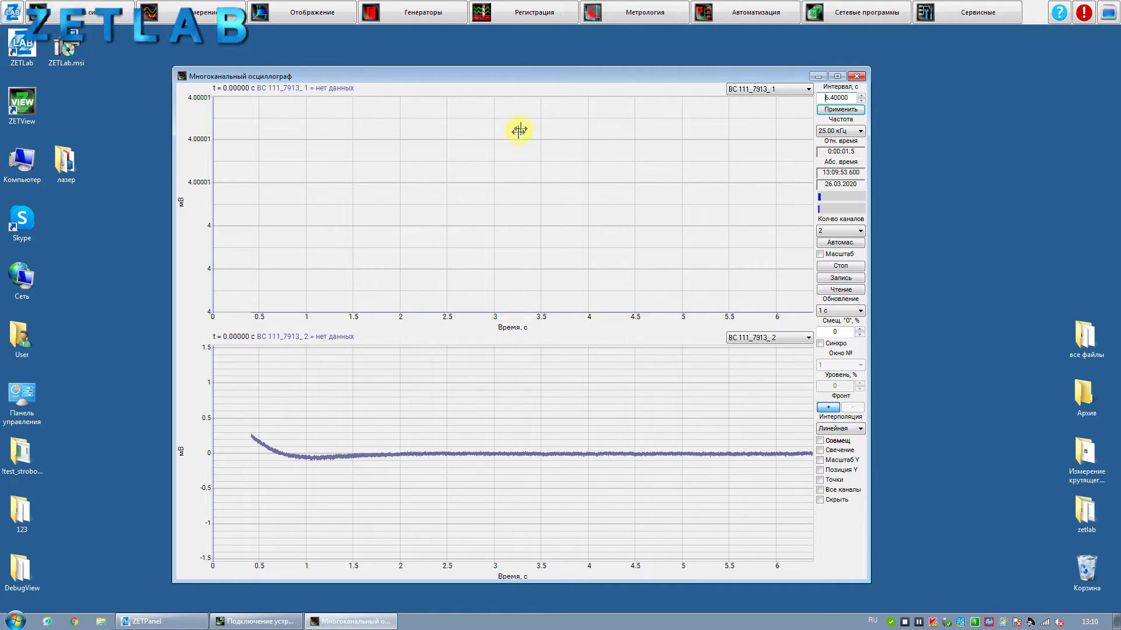
pyautogui.moveTo(553, 82); pyautogui.dragTo(567, 75)
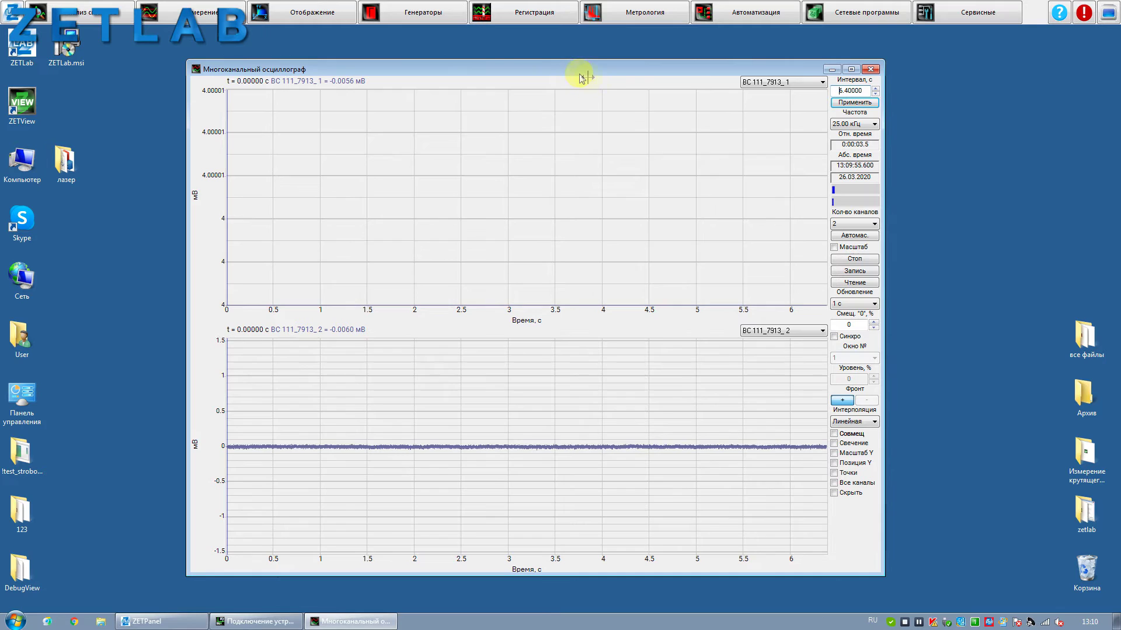
# Set the oscilloscope's number of channels to 8
pyautogui.click(853, 223)
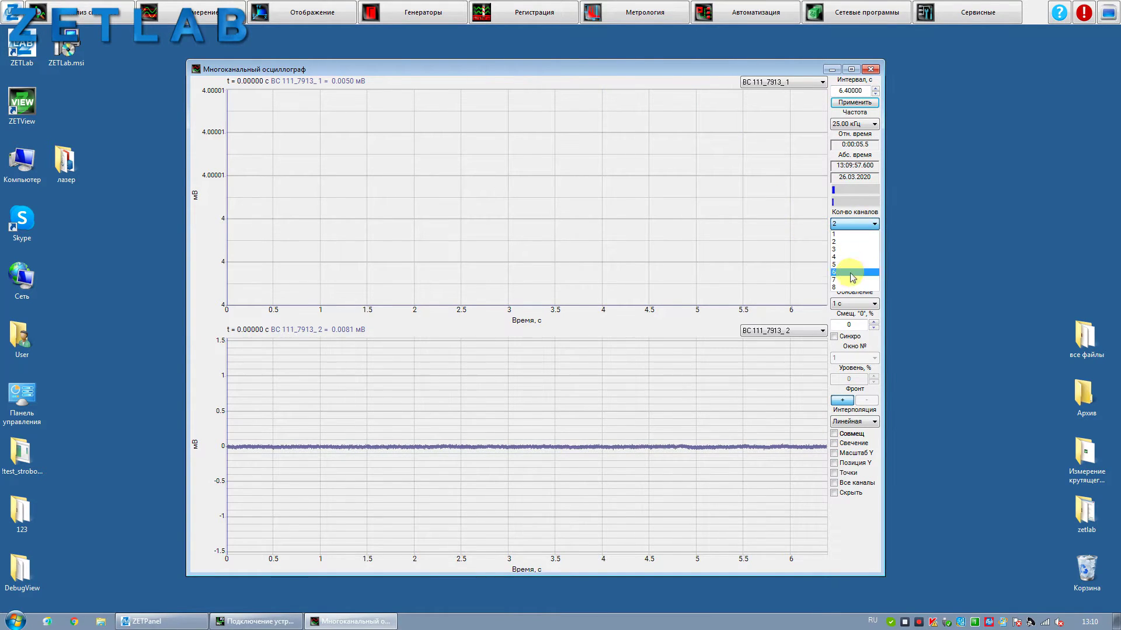
pyautogui.click(852, 287)
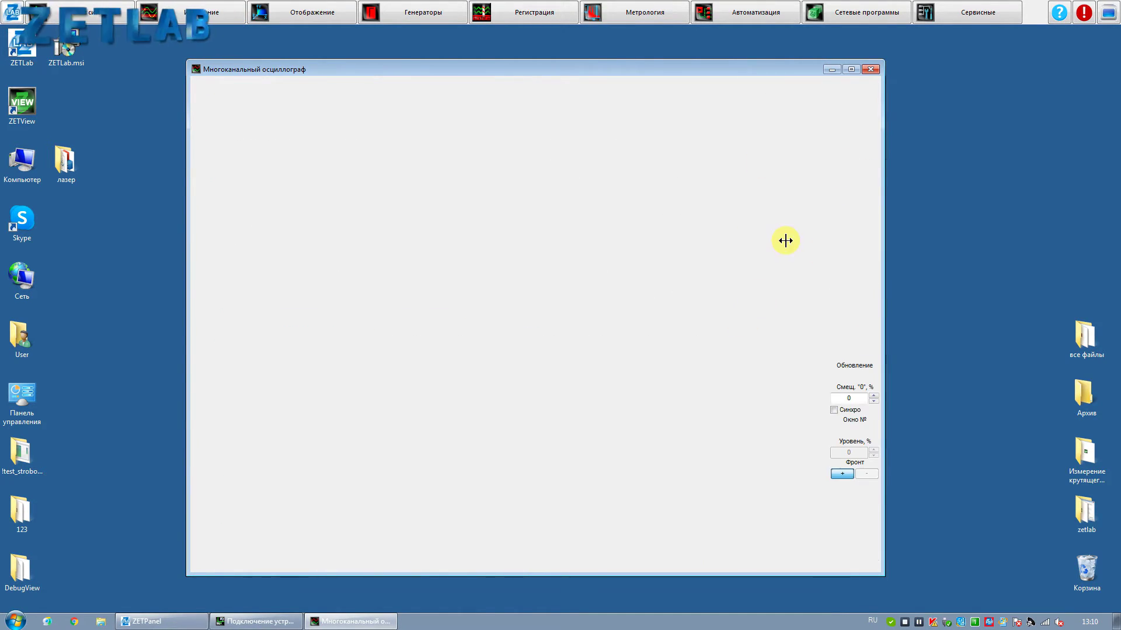
pyautogui.moveTo(779, 72); pyautogui.dragTo(787, 73)
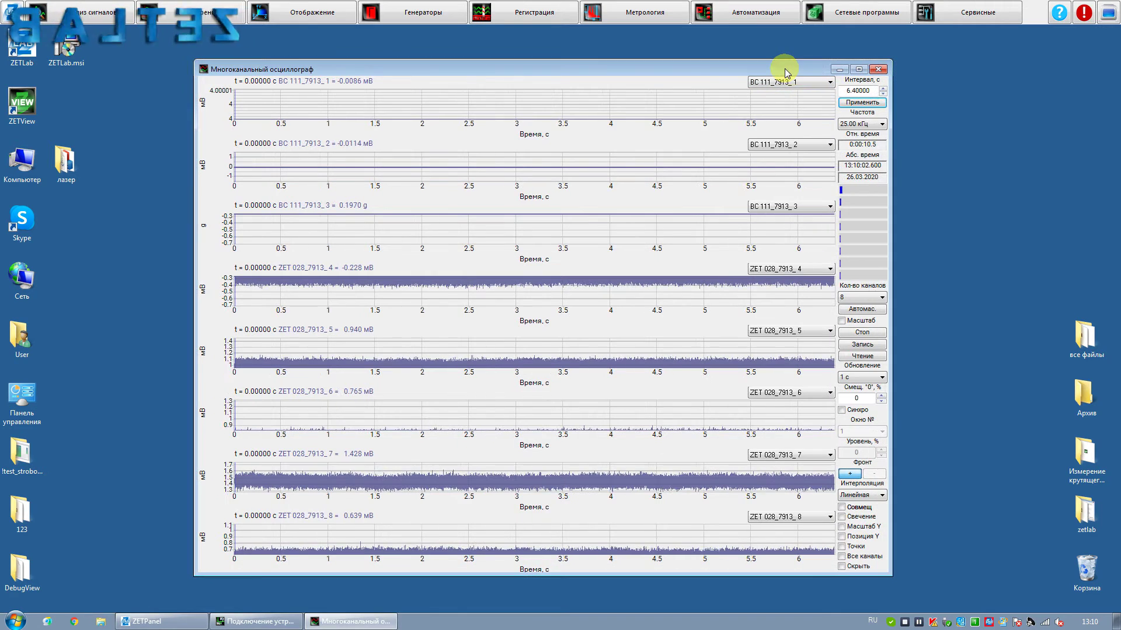
# Keep BC 111_7913_1 and BC 111_7913_2 on the first two graphs and assign ZET 028_7913_4 to the third graph
pyautogui.click(795, 85)
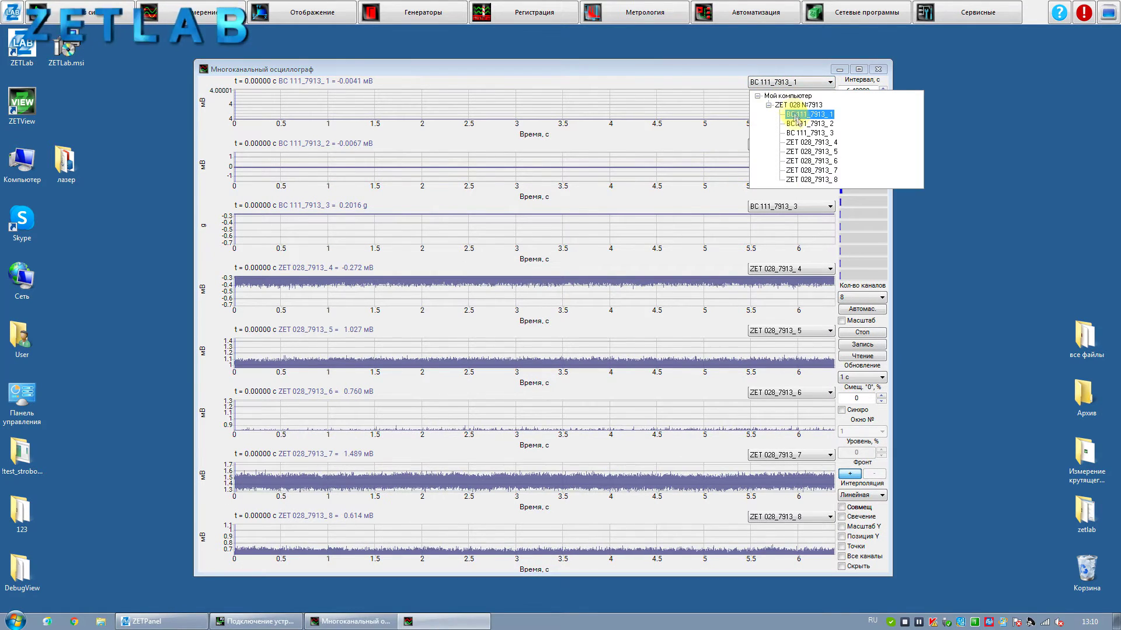
pyautogui.click(806, 114)
pyautogui.click(795, 143)
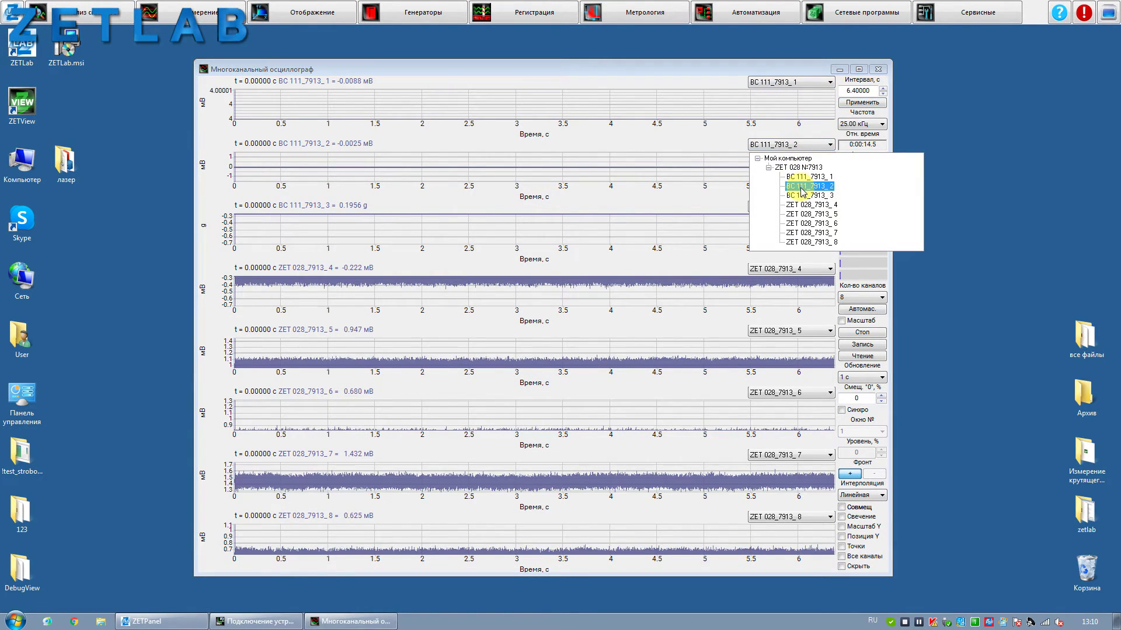
pyautogui.click(797, 186)
pyautogui.click(798, 206)
pyautogui.click(791, 259)
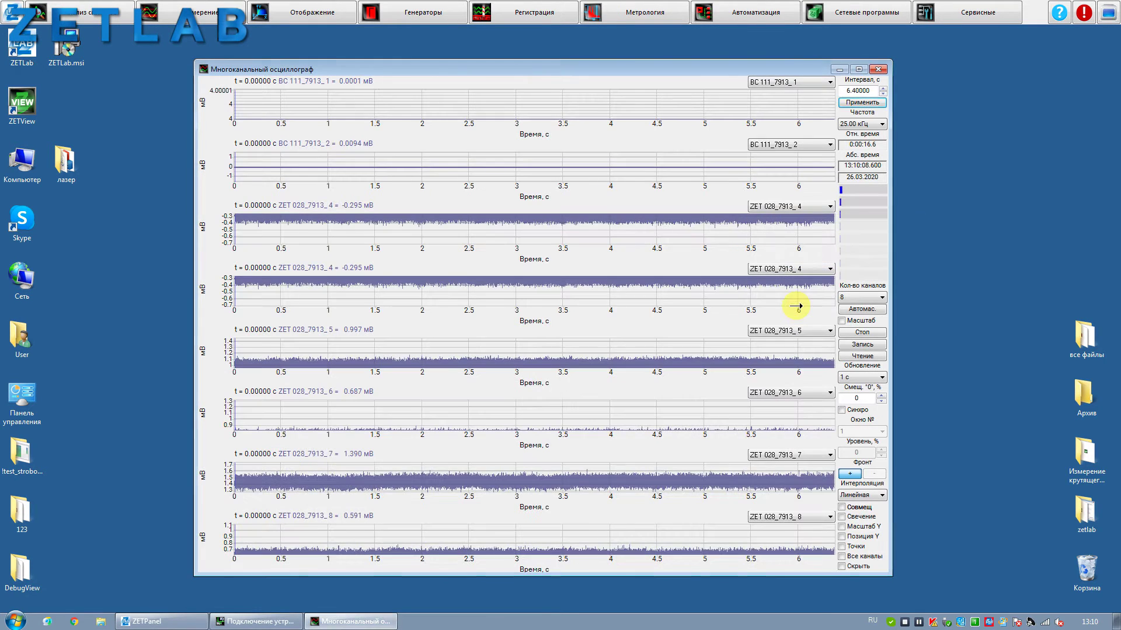
# Set the number of channels to 2 and select the 25.00 кГц frequency
pyautogui.click(858, 297)
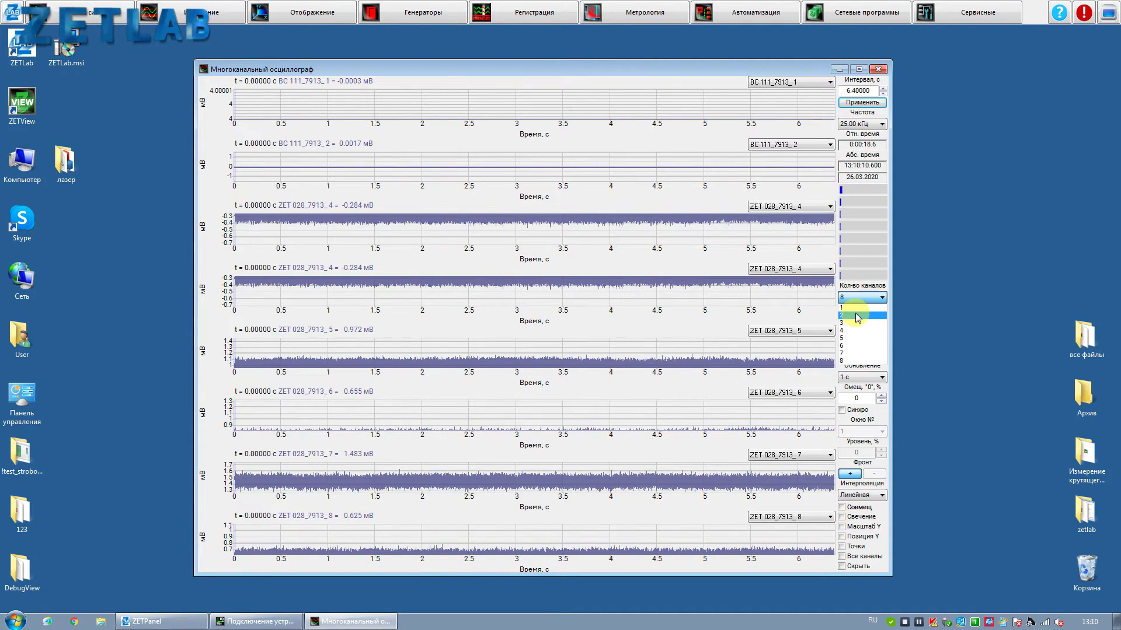
pyautogui.click(855, 318)
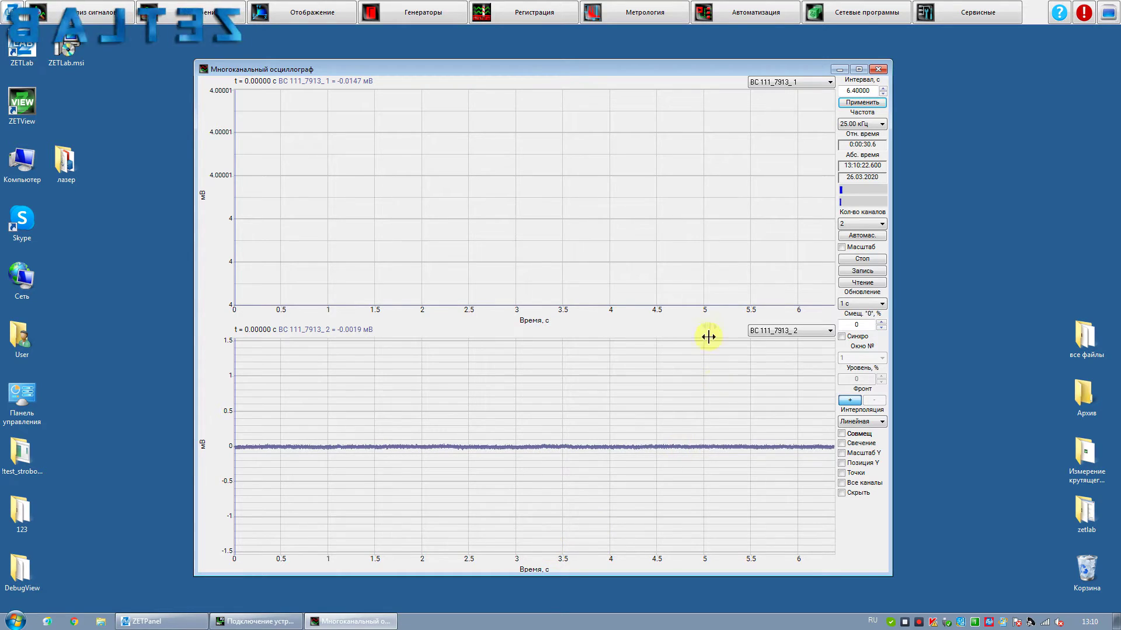
pyautogui.click(858, 124)
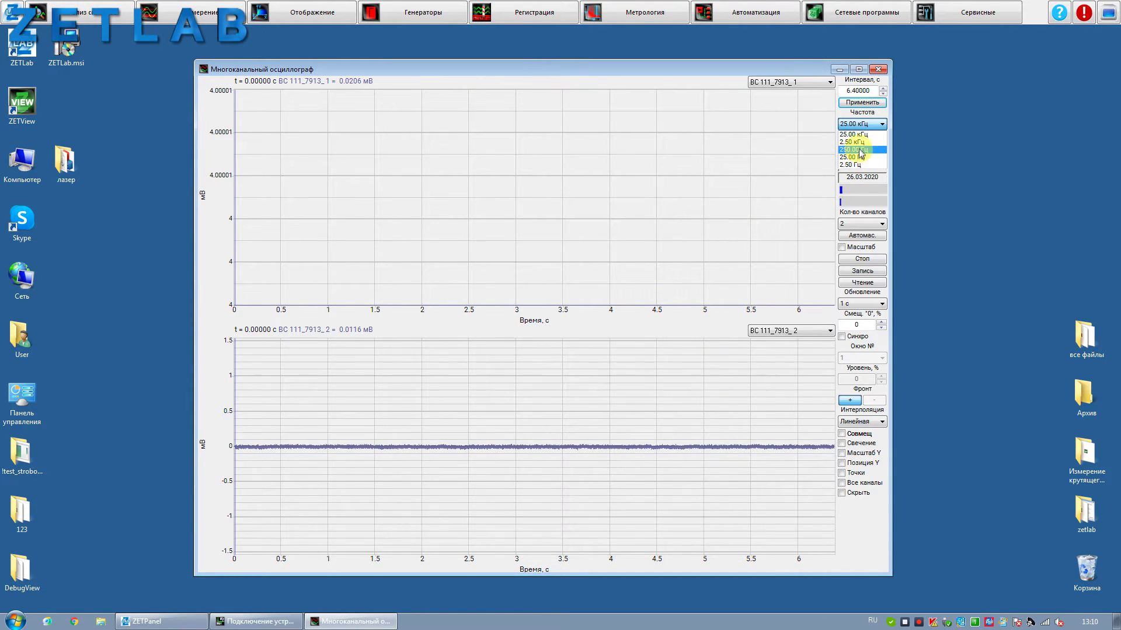
pyautogui.click(862, 135)
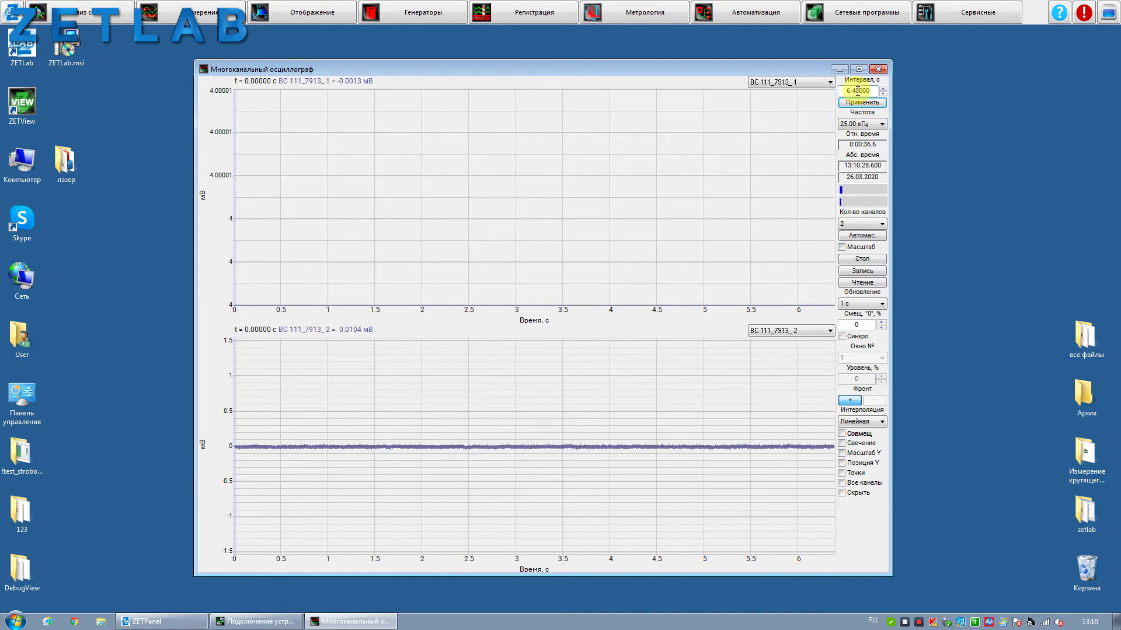
# Set the oscilloscope's frequency to 2.50 Гц and apply a display interval of 1000 s
pyautogui.click(854, 90)
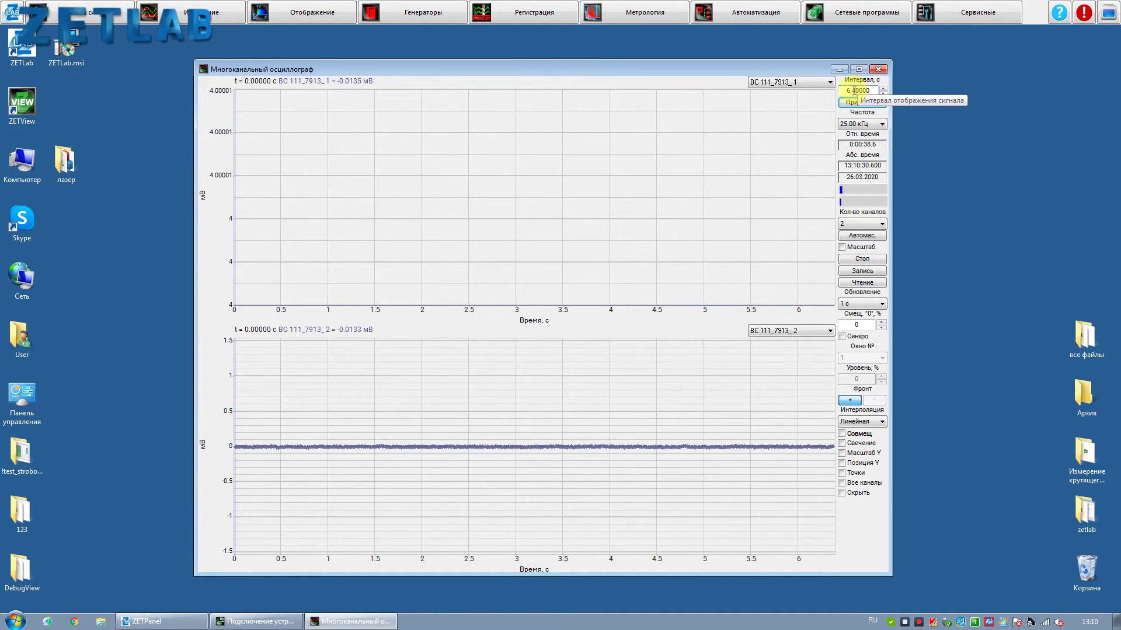
pyautogui.click(854, 124)
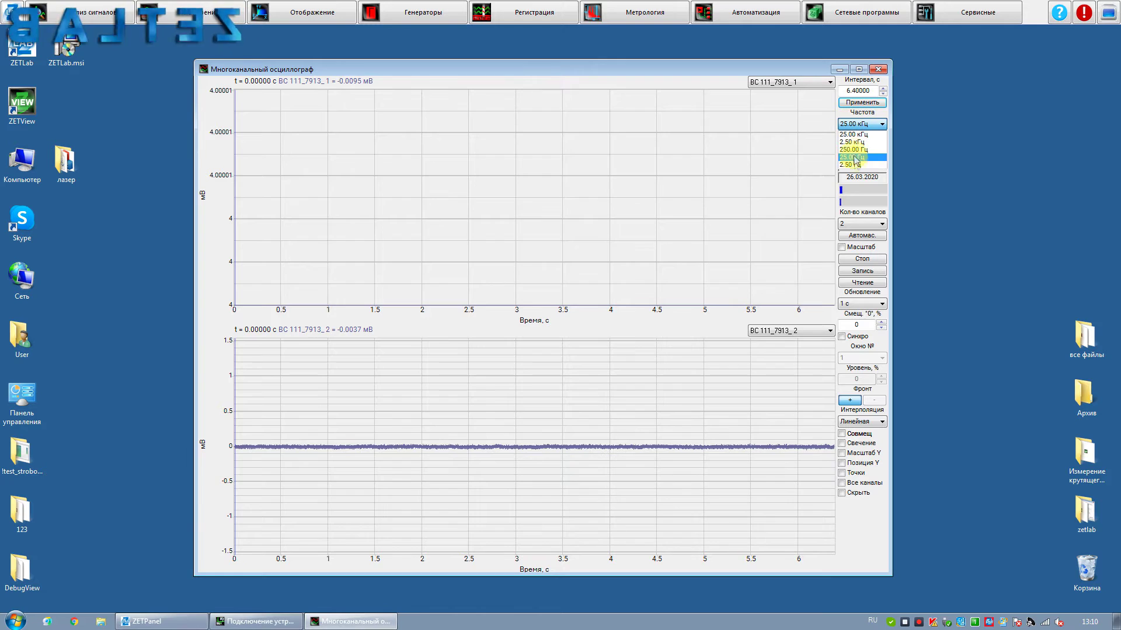
pyautogui.click(851, 156)
pyautogui.moveTo(848, 90); pyautogui.dragTo(870, 89)
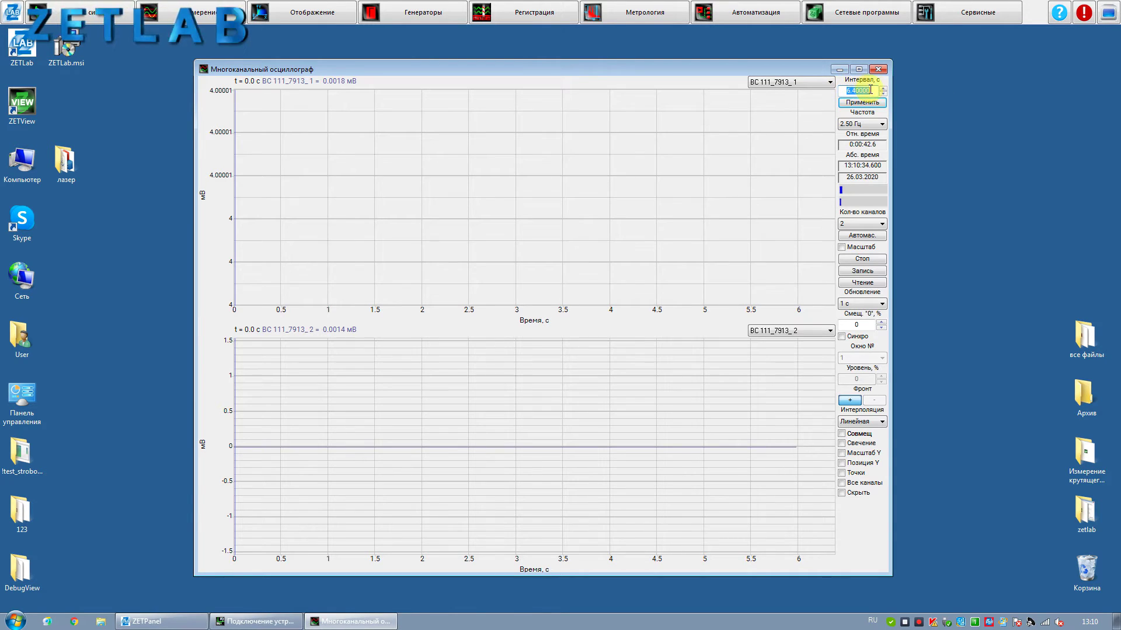
pyautogui.write('1000')
pyautogui.click(862, 103)
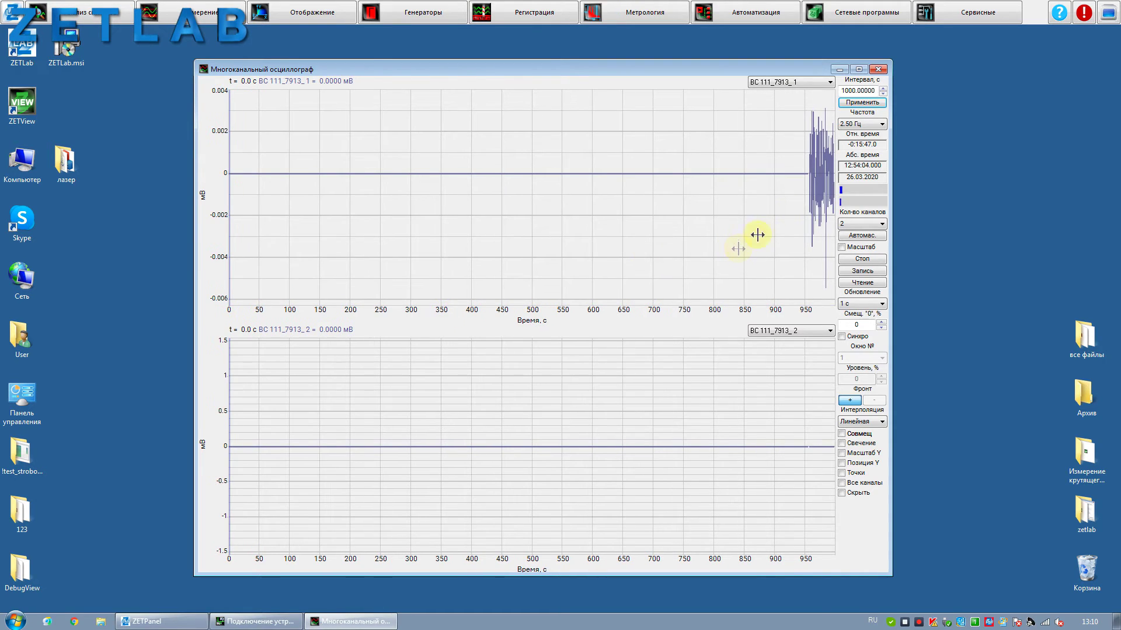
# Enable the Масштаб scaling option, and set the update period to 0.1 с with Линейная interpolation
pyautogui.click(842, 247)
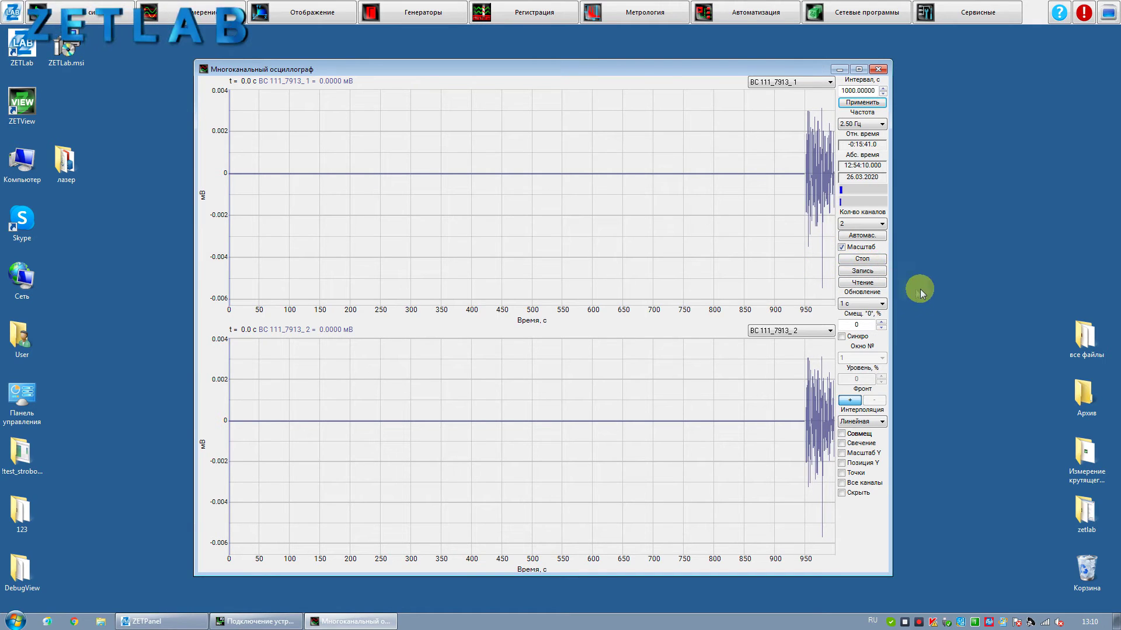
pyautogui.click(861, 302)
pyautogui.click(877, 315)
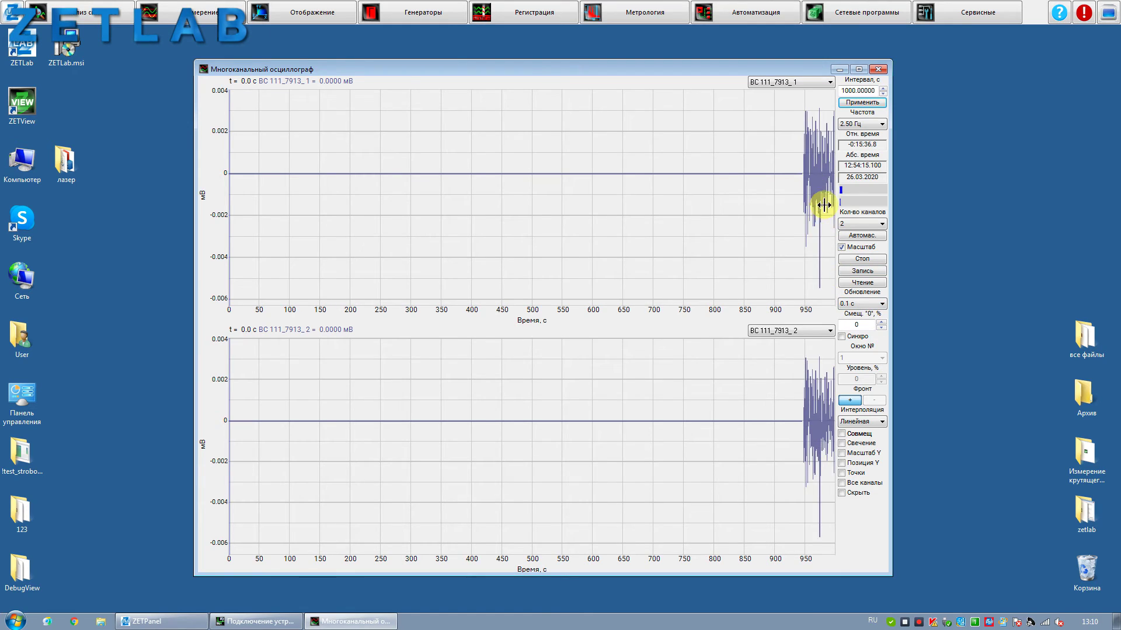
pyautogui.click(865, 423)
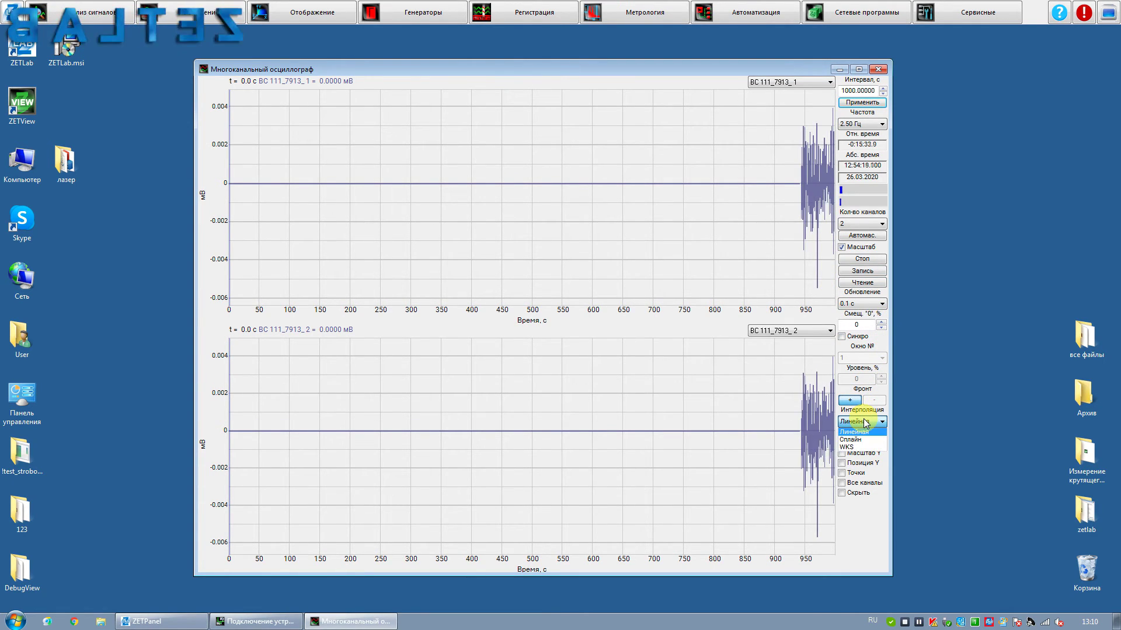
pyautogui.click(863, 432)
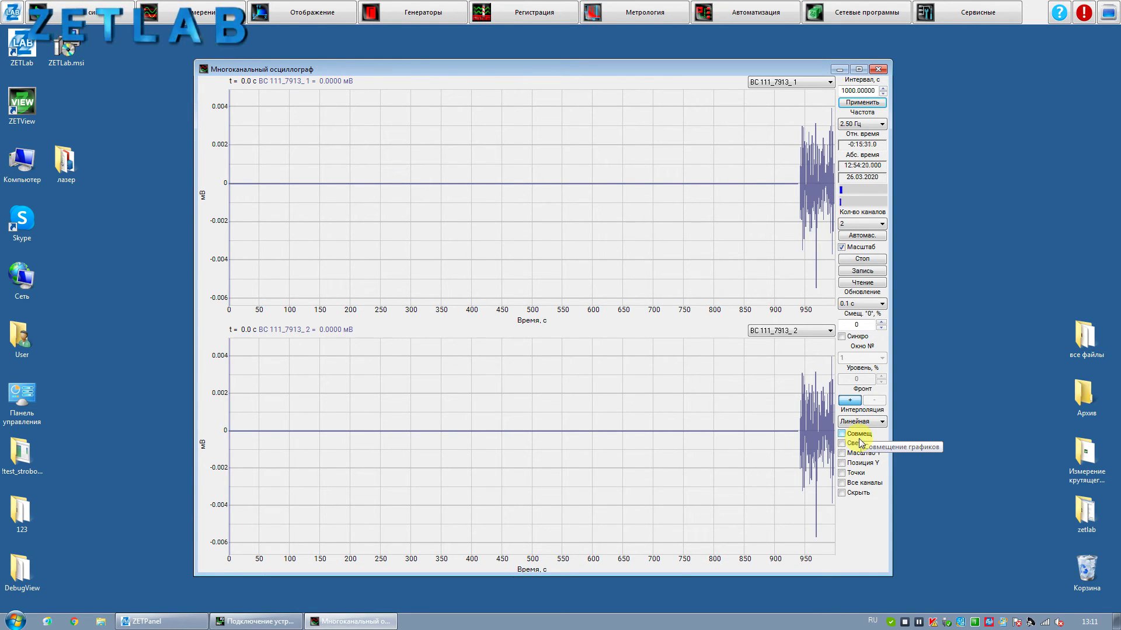
# Overlay the two graphs with Совмещ, enable the Точки option, and separate the graphs again
pyautogui.click(865, 435)
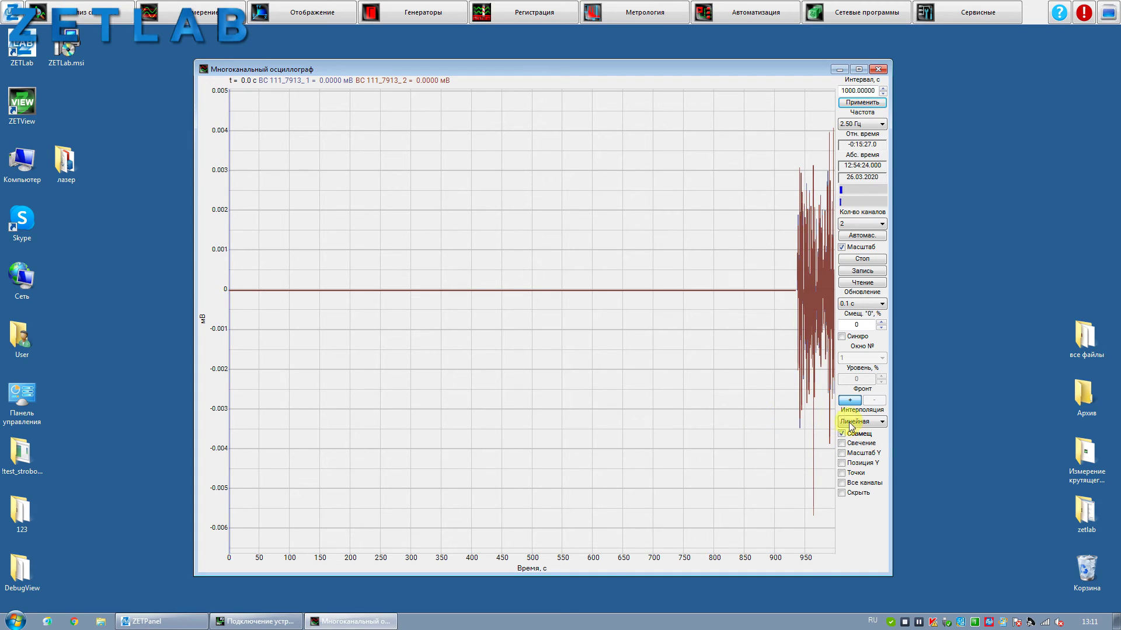
pyautogui.click(854, 476)
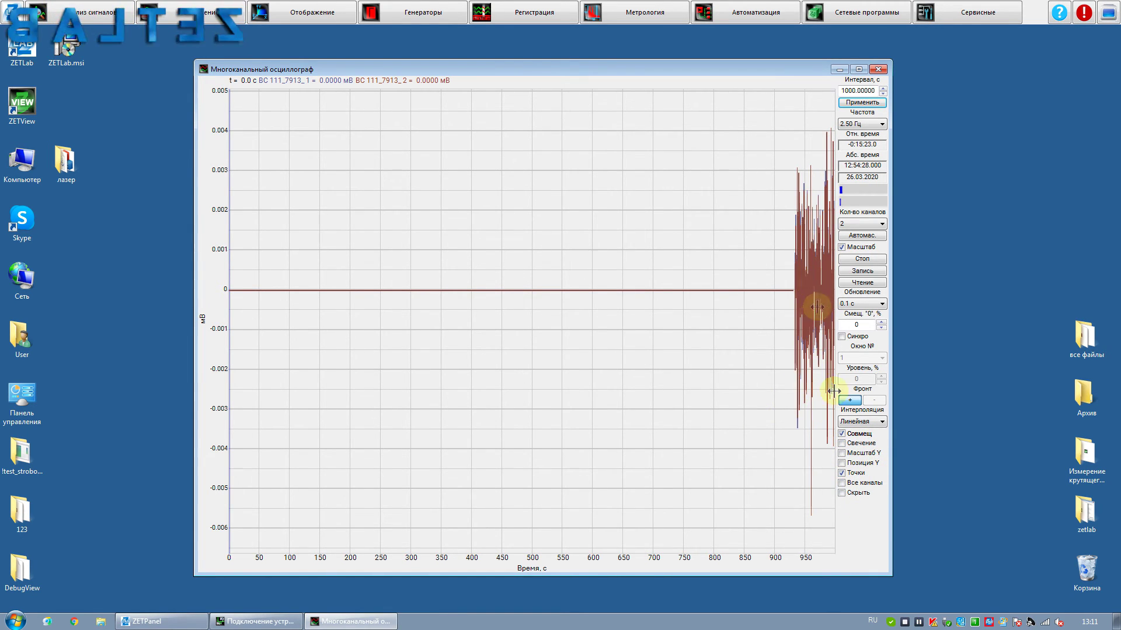
pyautogui.click(863, 433)
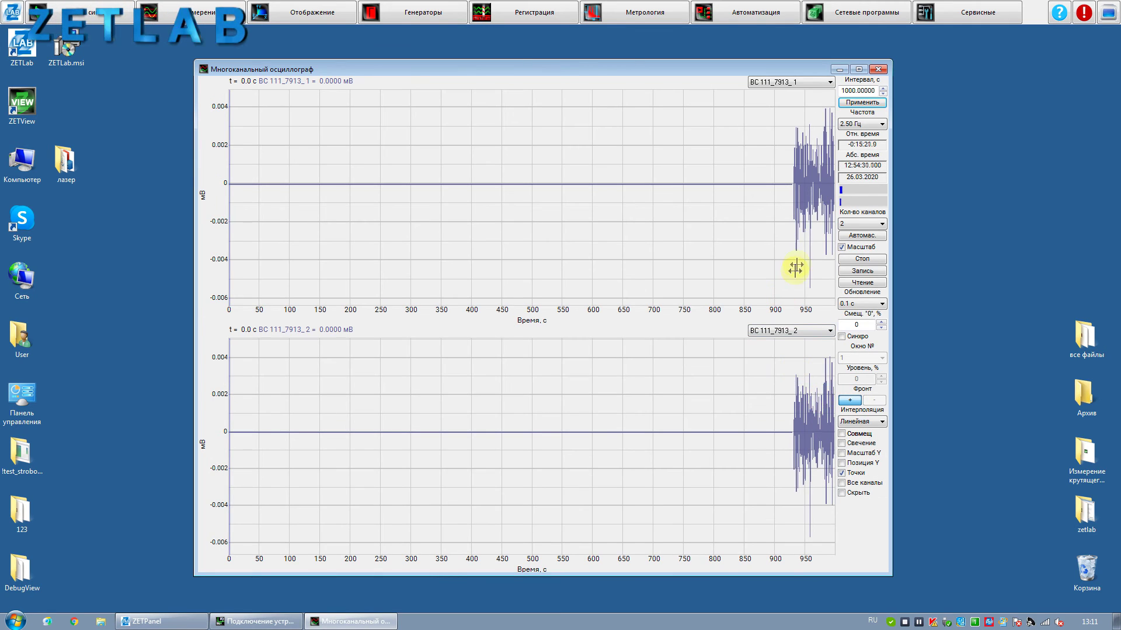
# Keep the frequency at 2.50 Гц, zoom both graphs in to about 944–955 s, and hide the oscilloscope settings with Скрыть
pyautogui.click(849, 124)
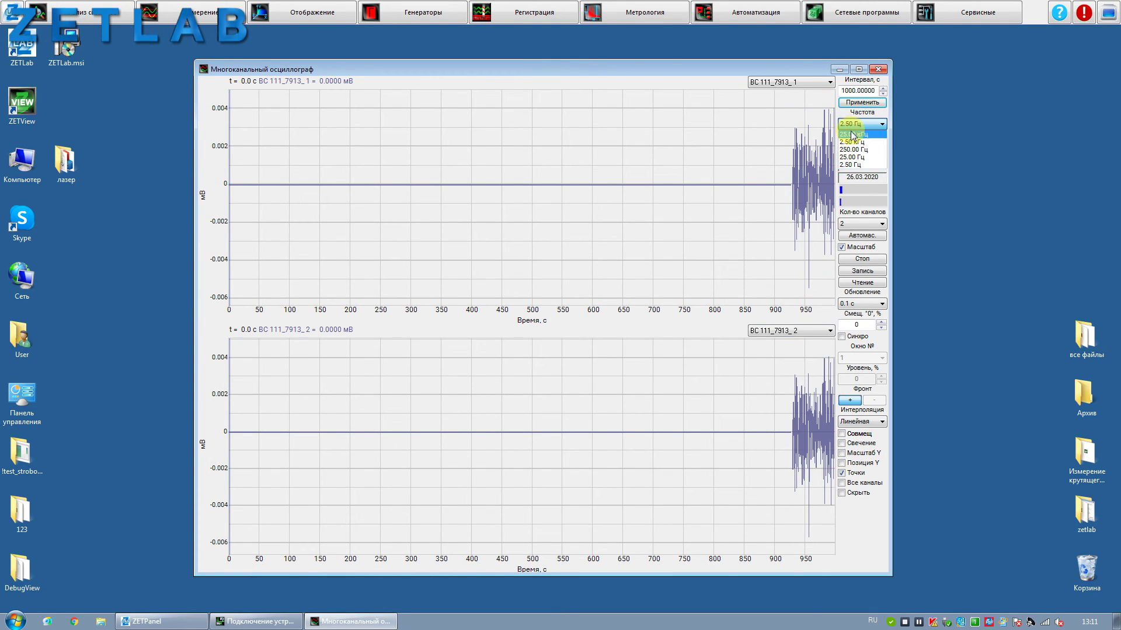
pyautogui.click(855, 165)
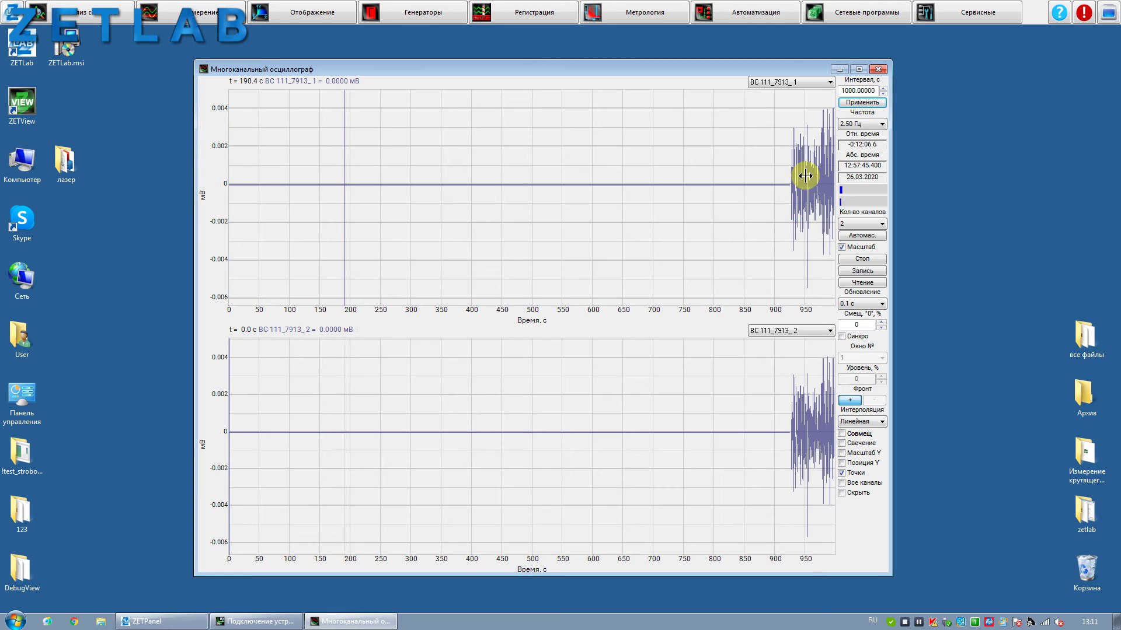
pyautogui.scroll(5, 821, 185)
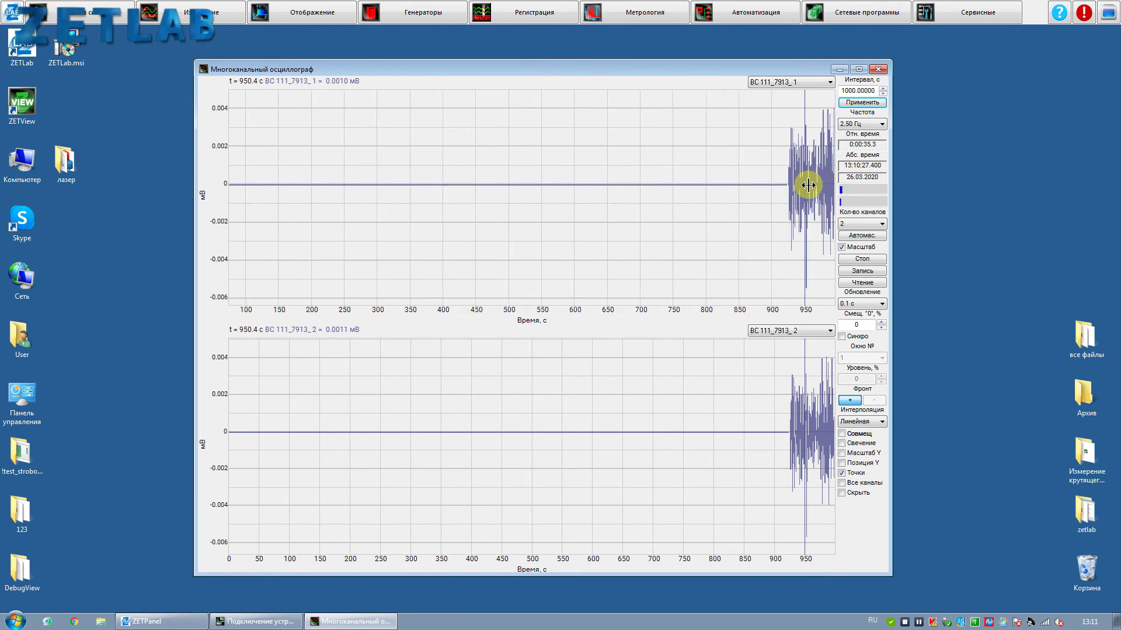
pyautogui.scroll(5, 808, 185)
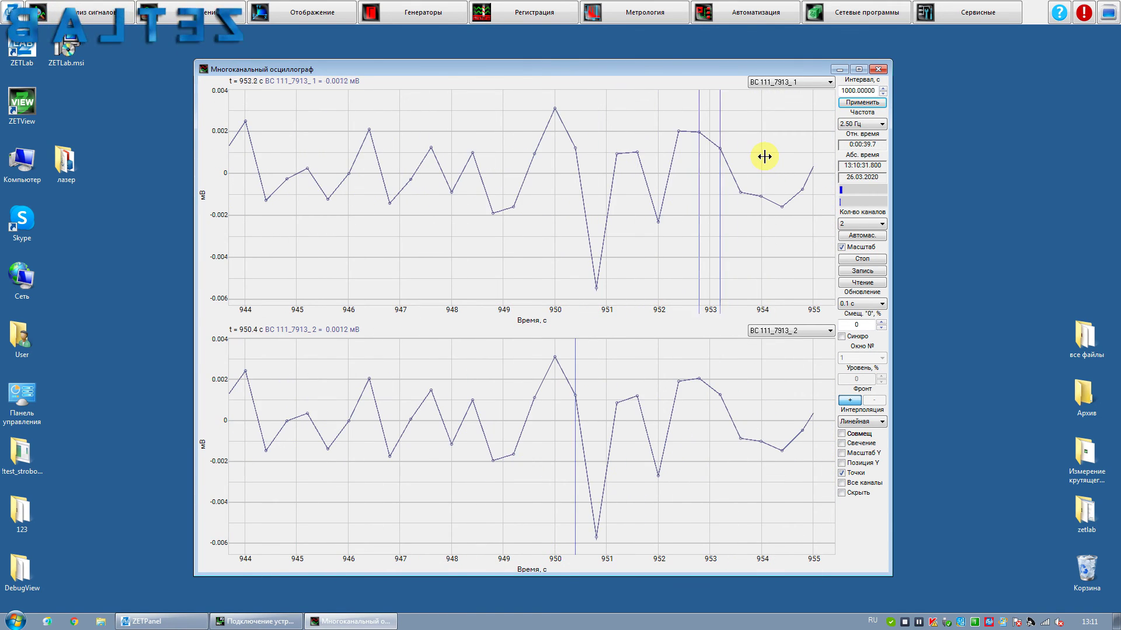
pyautogui.click(857, 493)
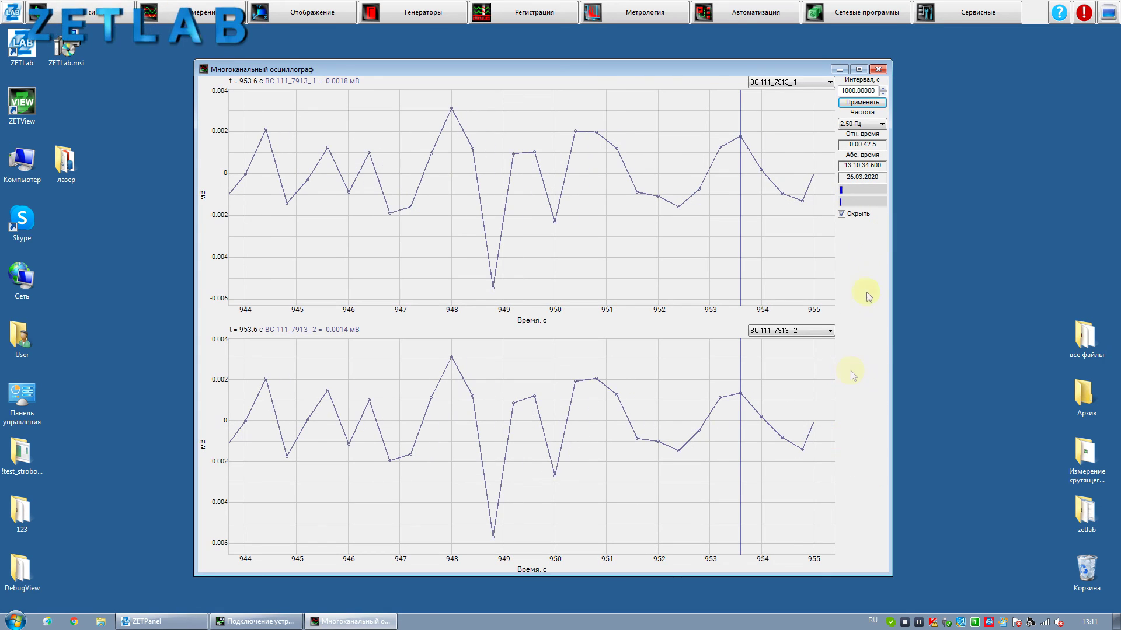